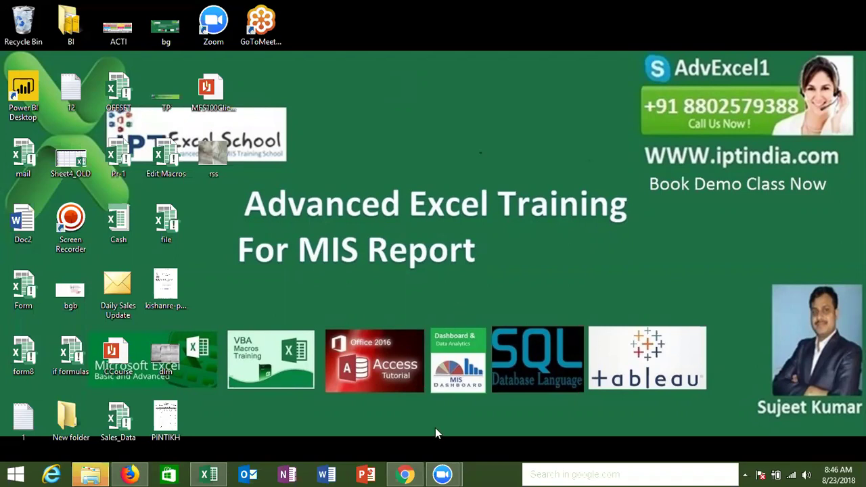
Minimize the Zoom window and refresh the desktop.
mouse_move(442, 474)
click(397, 456)
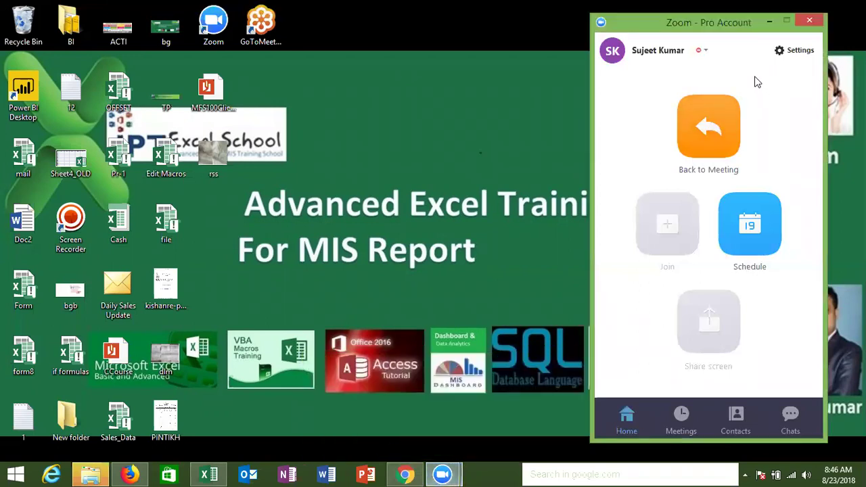
click(765, 20)
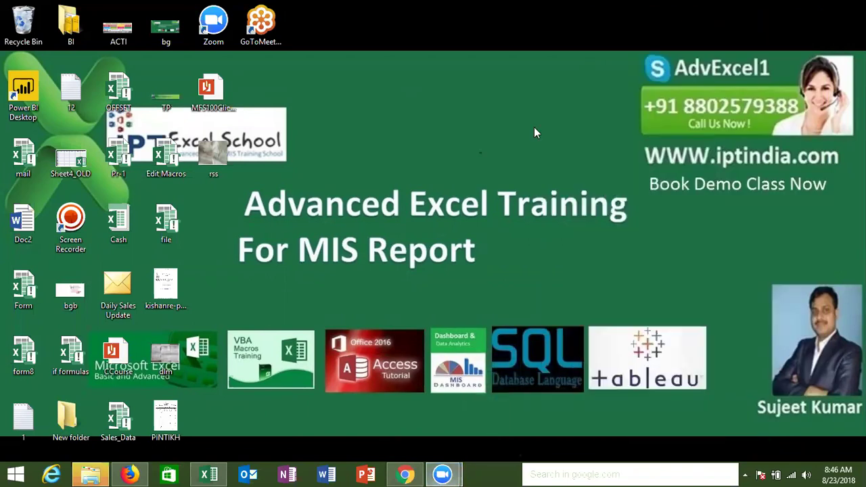
right_click(480, 135)
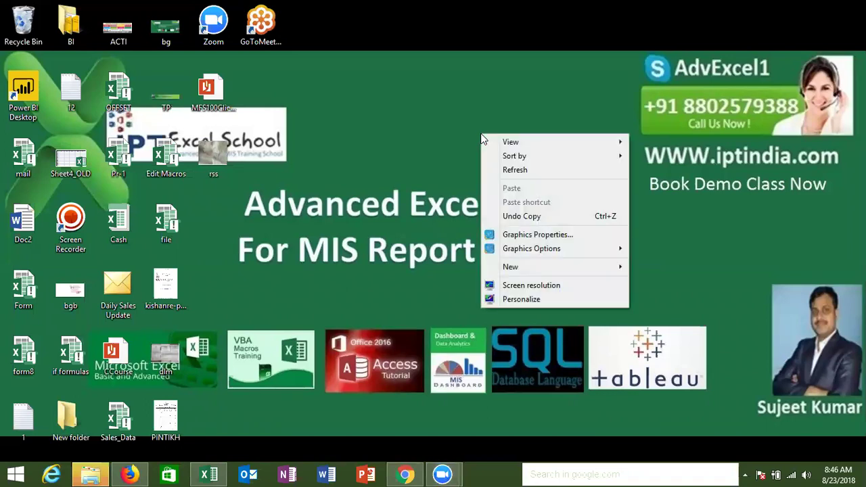
click(523, 175)
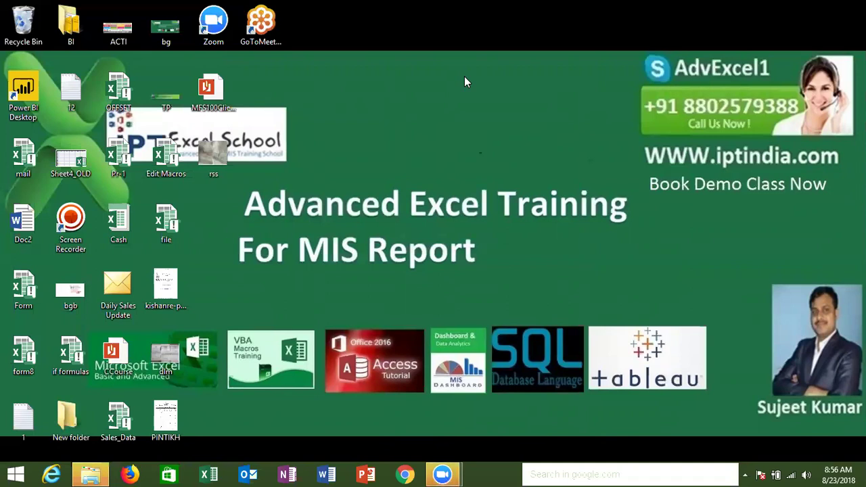
Launch Excel, open Class_file from Recent and add a blank Sheet1 after Data.
click(213, 476)
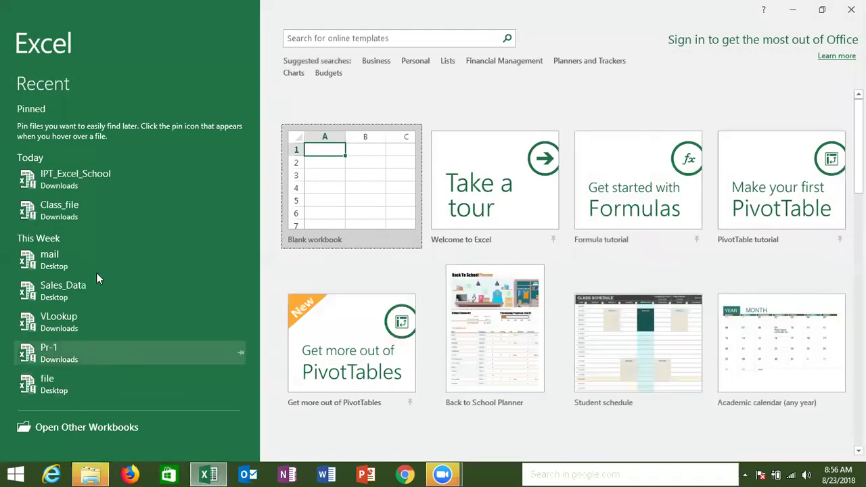
click(104, 217)
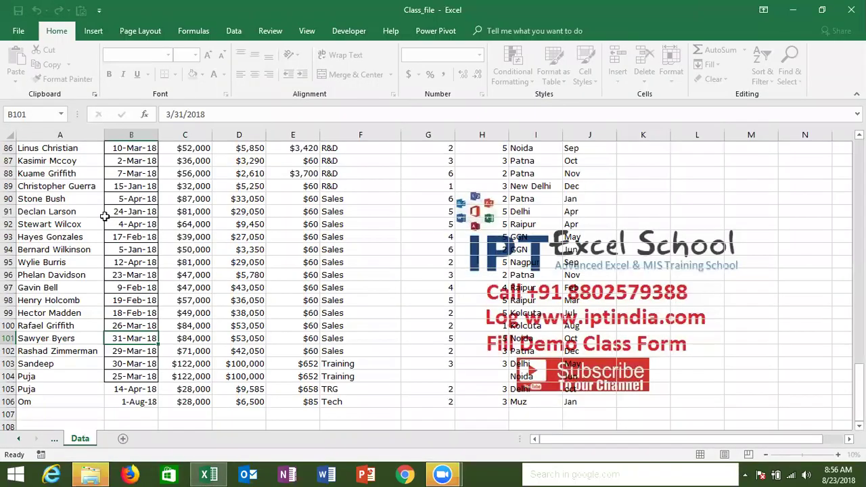
click(124, 440)
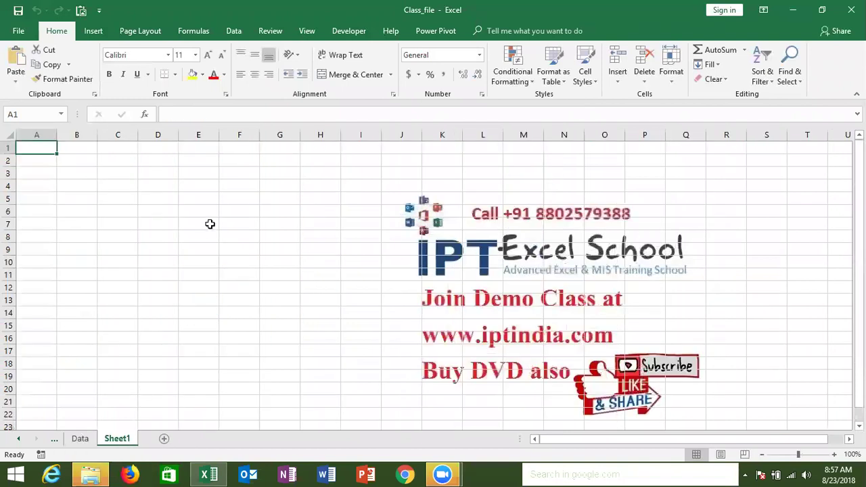
click(216, 210)
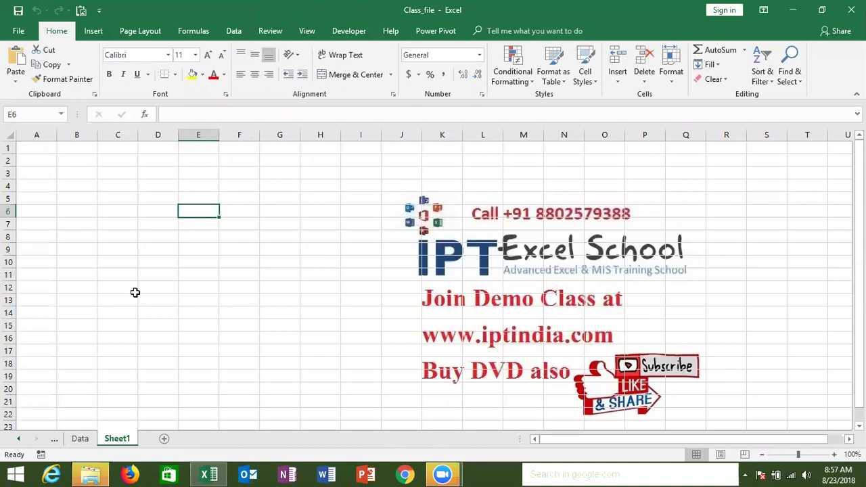
click(37, 150)
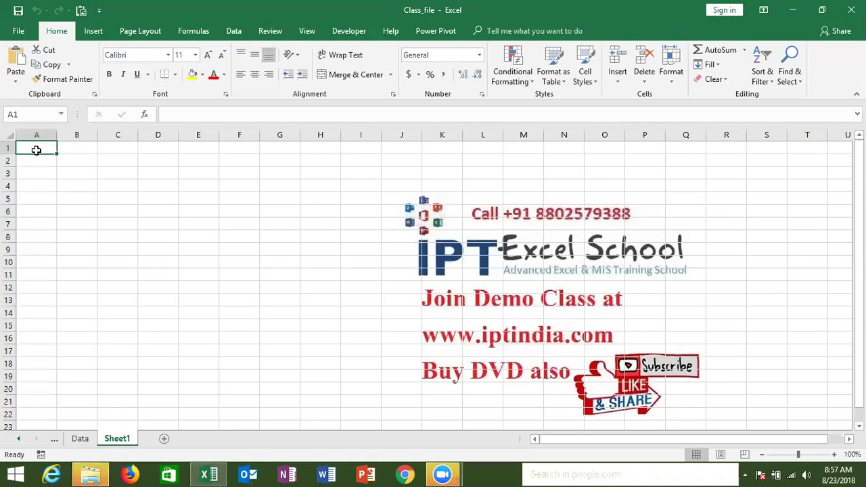
Enter the heading Sales in cell A1.
text(SAI)
key(BackSpace)
key(BackSpace)
text(ales)
key(Return)
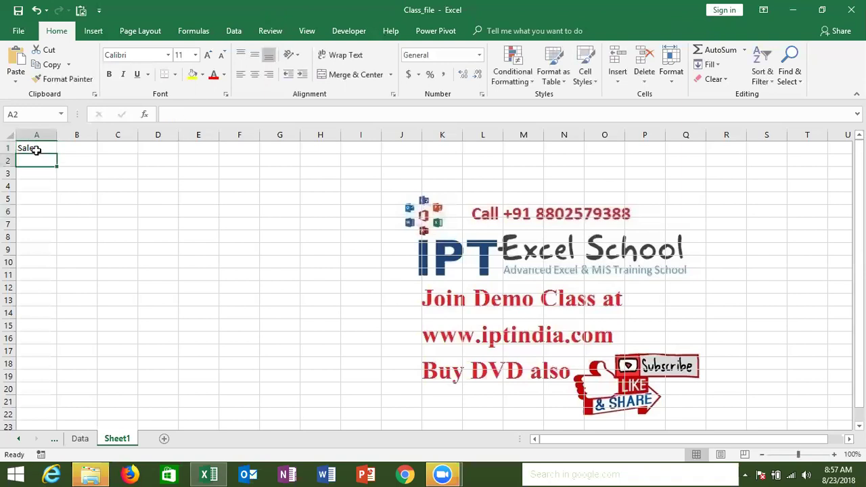
Enter =RANDBETWEEN(10,90) in A2 and fill it down to A16.
text(=ra)
key(Down)
key(Down)
key(Tab)
text(10,90)
key(ctrl+Return)
key(shift+Down)
key(shift+Down)
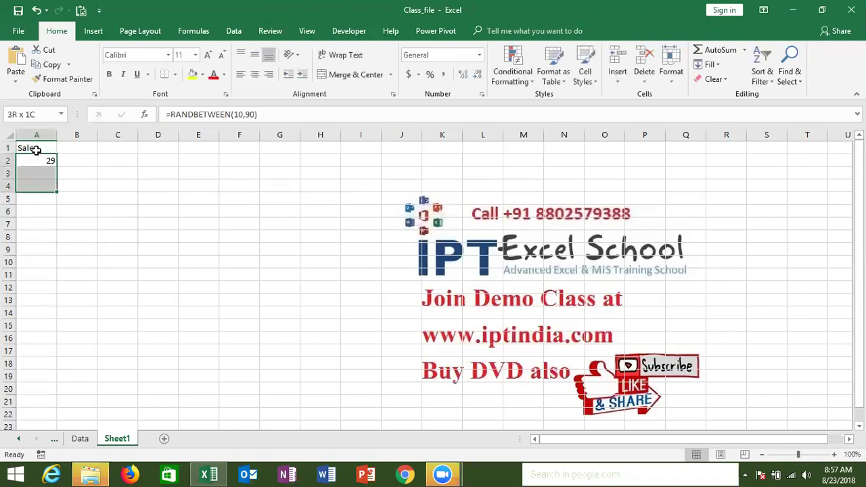
key(shift+Down)
key(shift+Down)
key(shift+Down)
key(shift+Down)
key(shift+Down)
key(shift+Down)
key(shift+Down)
key(shift+Down)
key(shift+Down)
key(shift+Down)
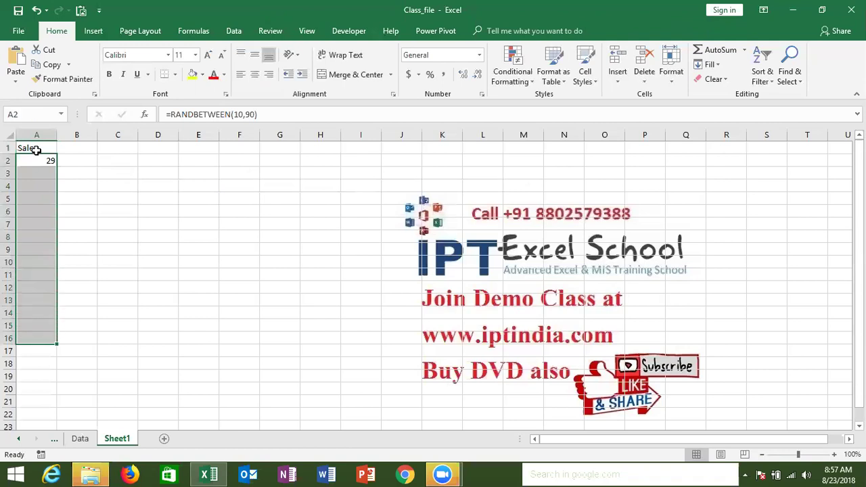
key(ctrl+d)
Convert A2:A16 into fixed numbers with Paste Values.
key(ctrl+c)
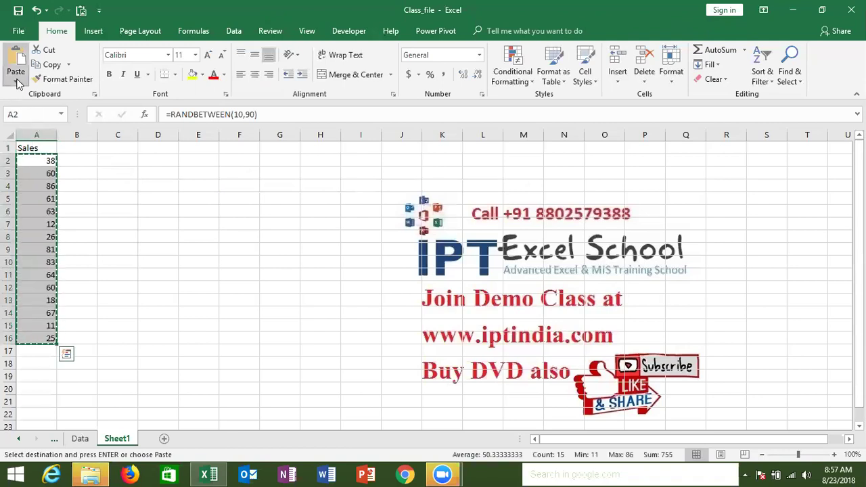
click(15, 76)
click(15, 162)
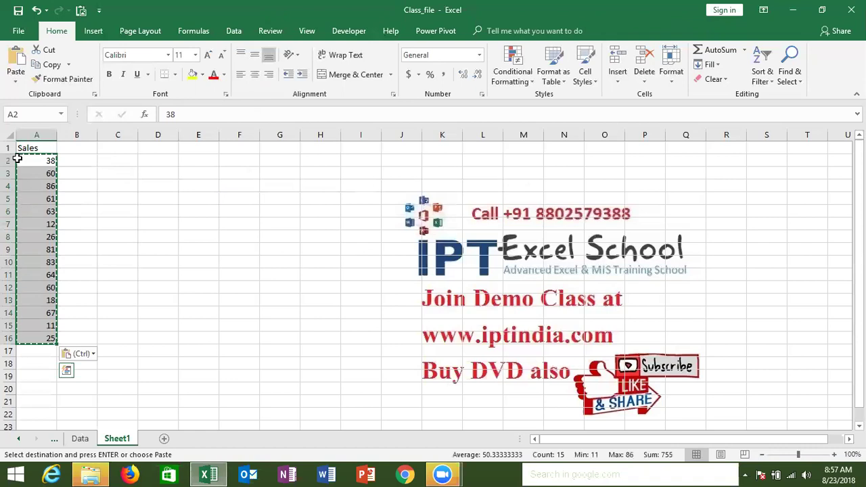
key(Escape)
click(161, 160)
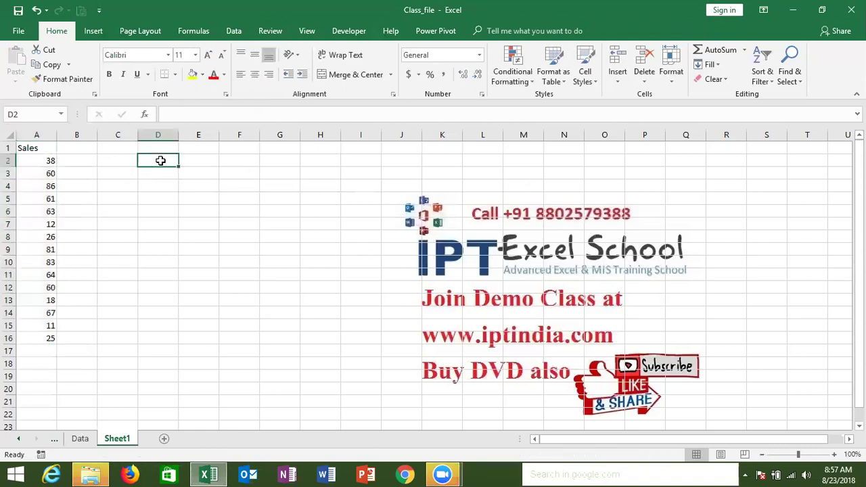
Enter the bands 0-40 → 500 and 41-80 → 1000 in D2:E3.
text(0-40'5)
key(BackSpace)
key(BackSpace)
key(Tab)
text(5000)
key(BackSpace)
key(Return)
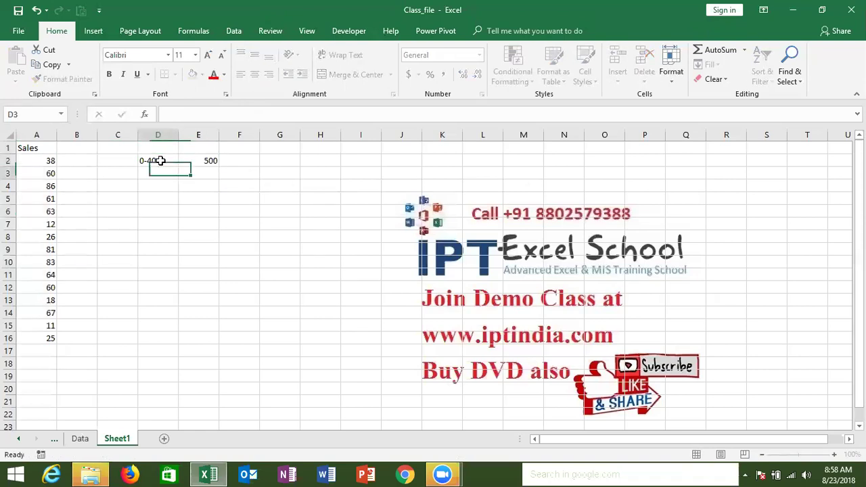
key(Left)
key(Right)
text(41)
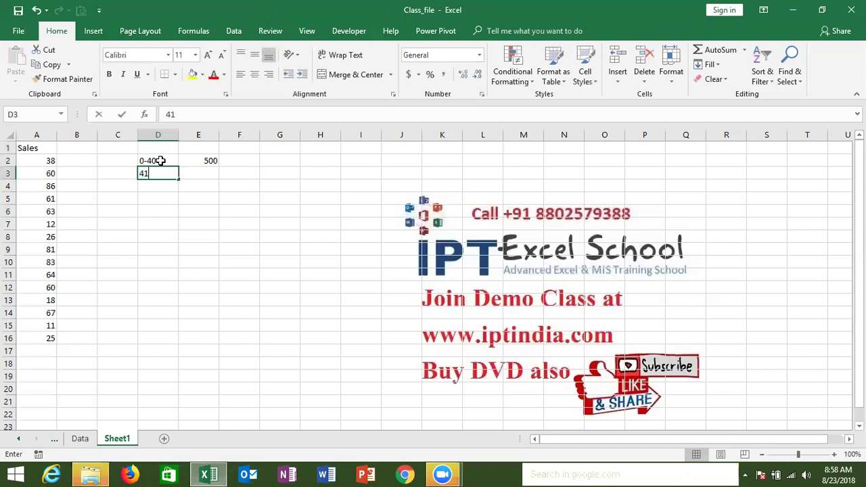
text(-80)
key(Right)
text(1000)
key(Return)
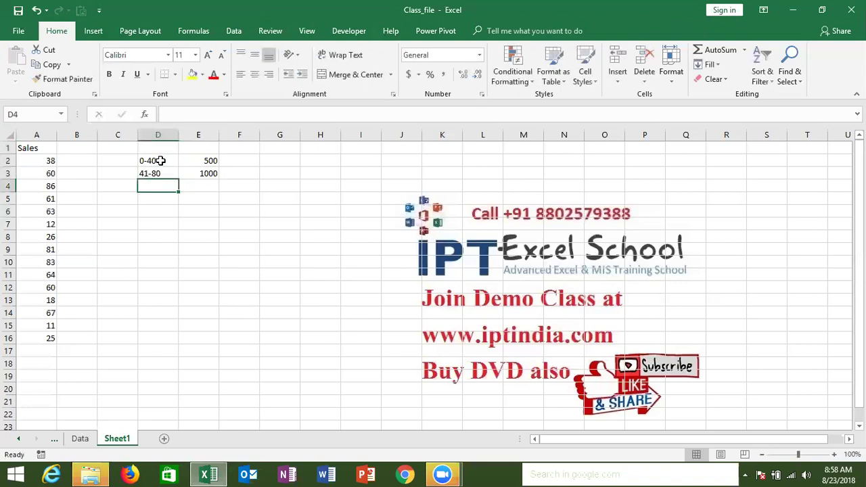
Add the bands 81-100 → 2000 and >100 → 5000 in D4:E5.
text(81-100)
key(Tab)
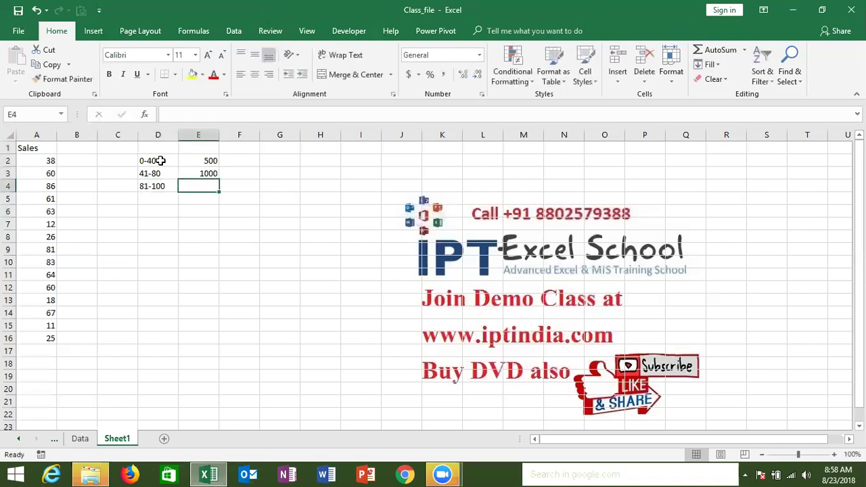
text(2000)
key(Return)
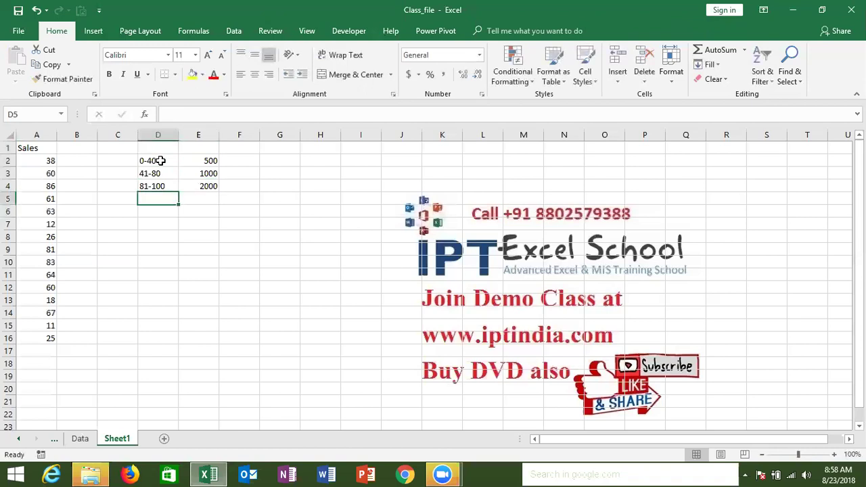
text(>100)
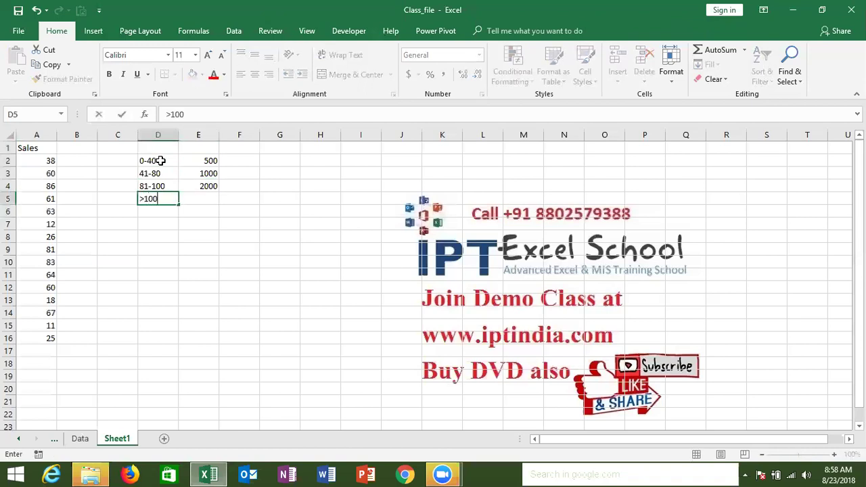
key(Tab)
text(00)
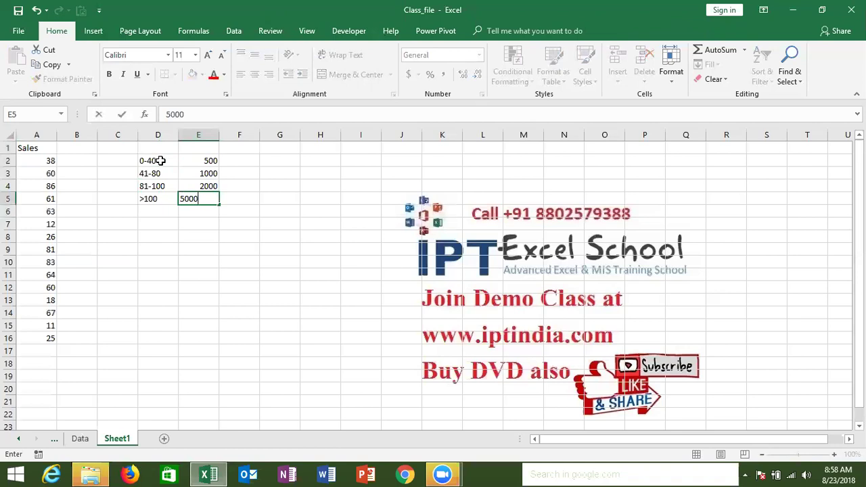
key(Return)
Start B2's formula with =IF(A2<40,500.
click(81, 161)
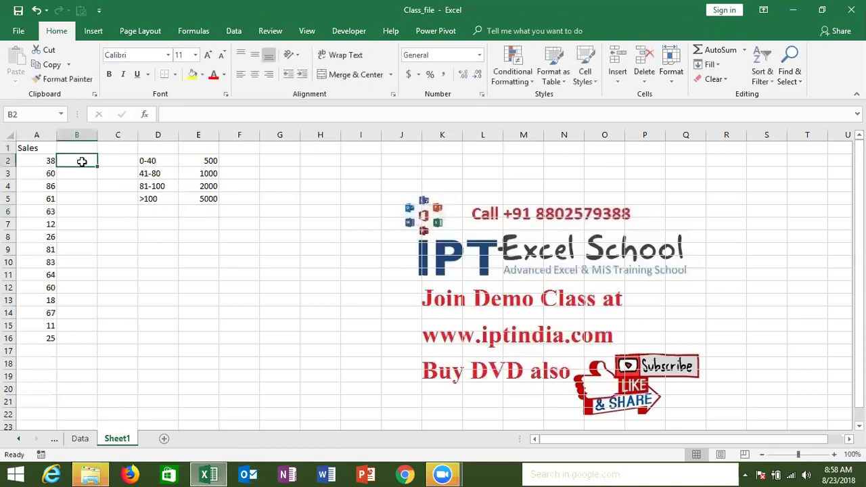
text(=IF()
key(Left)
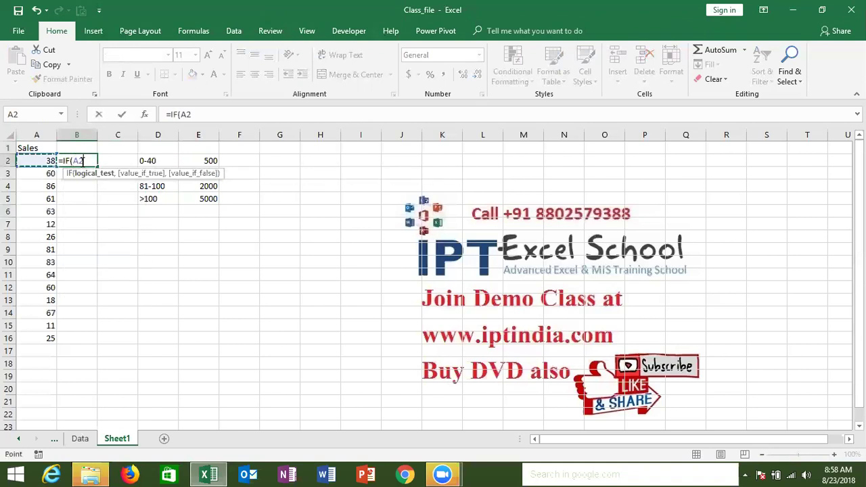
text(>)
key(BackSpace)
text(<40,500)
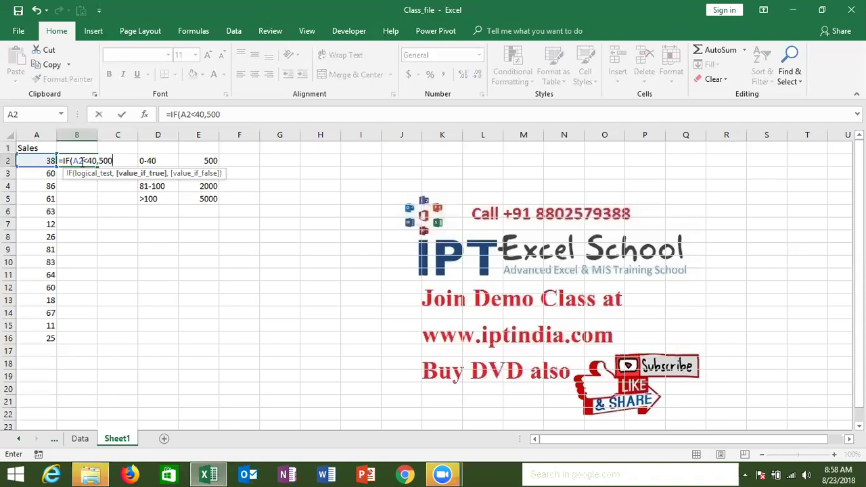
Nest IF(A2<=80,1000,IF(A2<=100,2000,5000)) inside it and commit the formula.
text(,if)
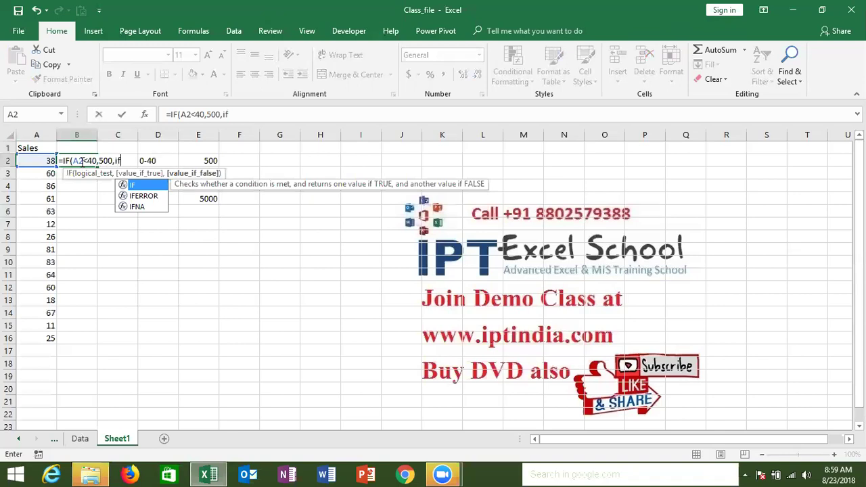
key(Tab)
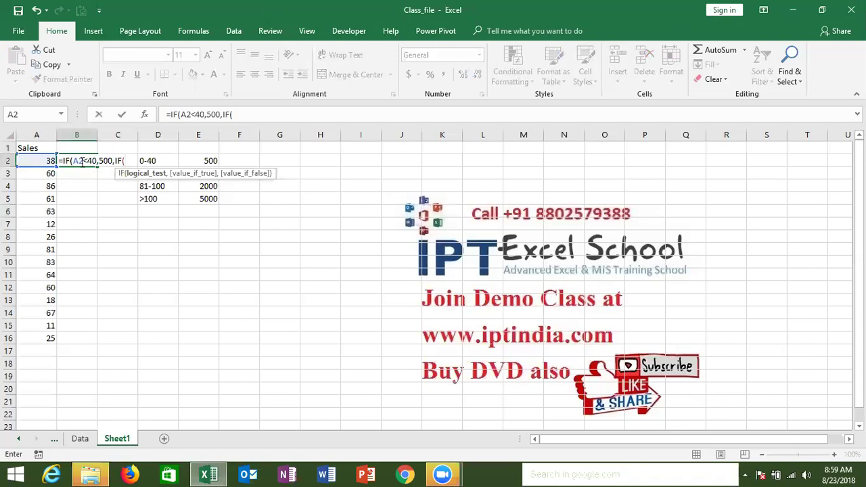
click(46, 161)
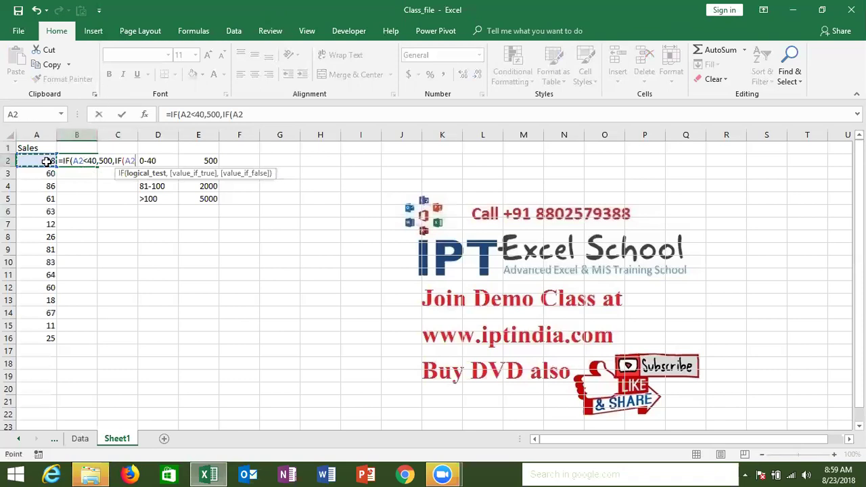
text(<=80)
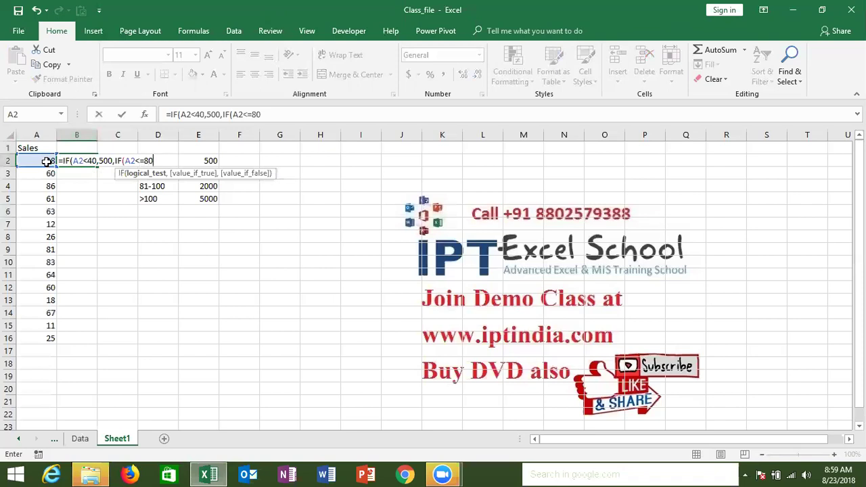
text(,1000,IF)
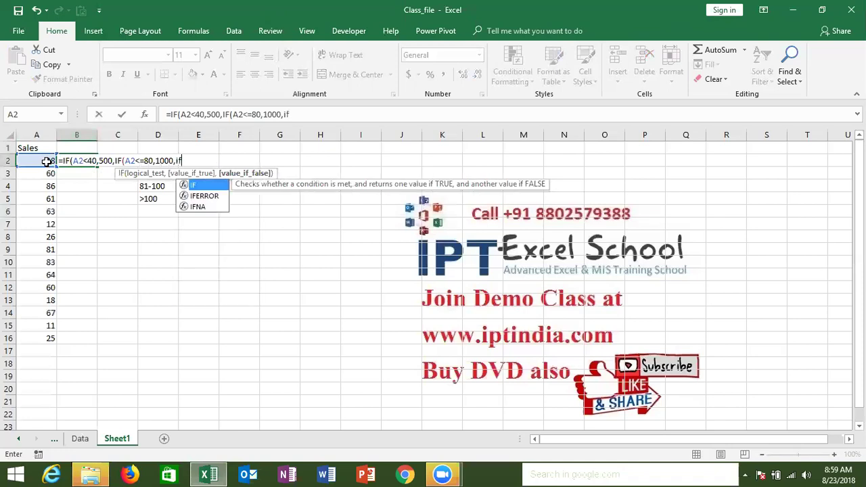
text(()
click(40, 161)
text(<=200)
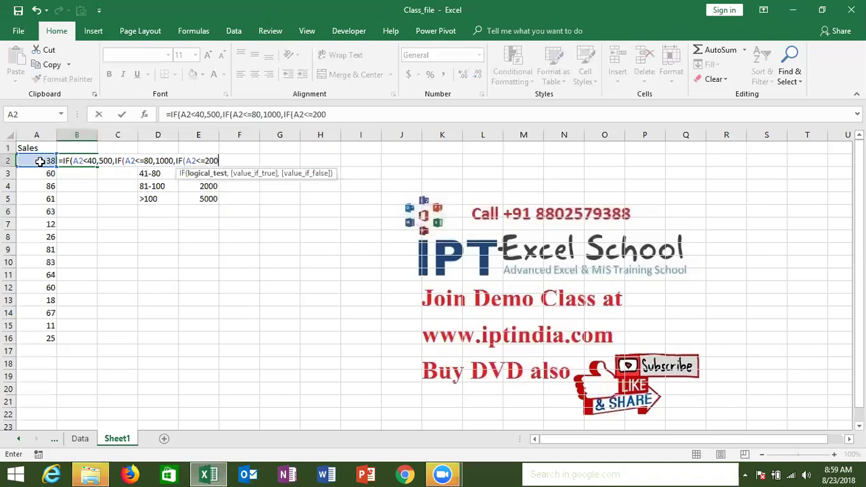
key(BackSpace)
key(BackSpace)
key(BackSpace)
text(100,2000,)
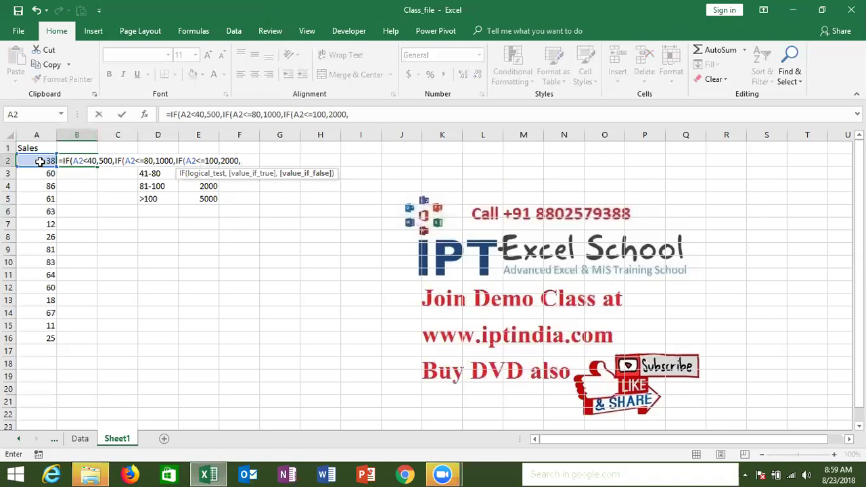
text(5000)
key(Return)
key(Return)
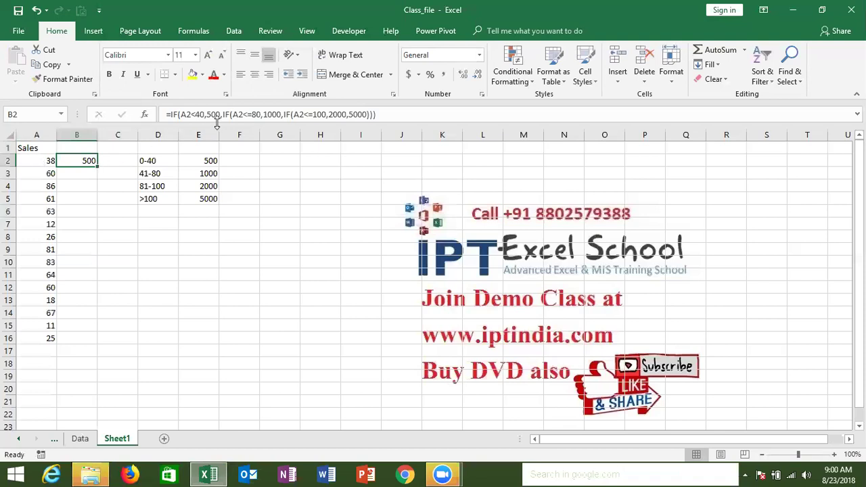
Open the VBA editor maximized and delete all existing code in Module6.
click(349, 30)
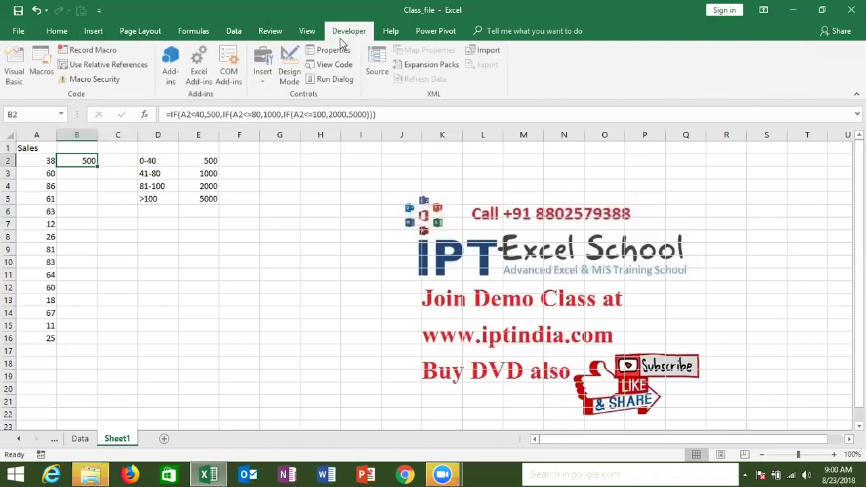
click(19, 79)
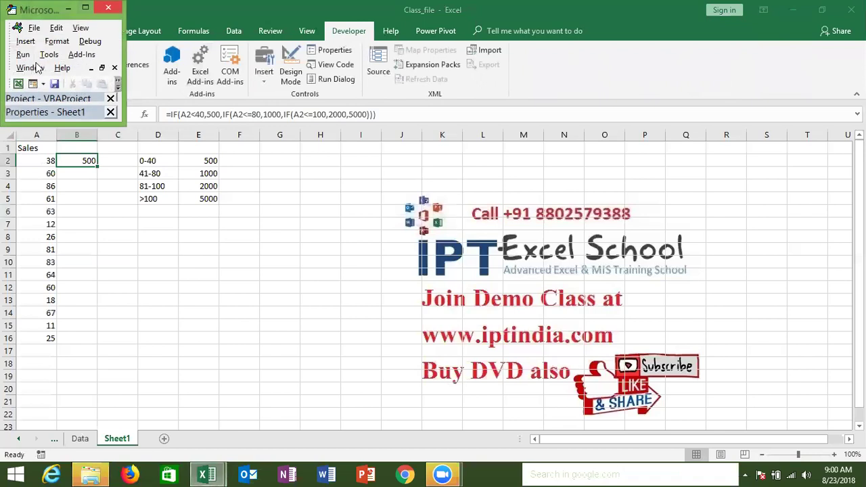
click(86, 8)
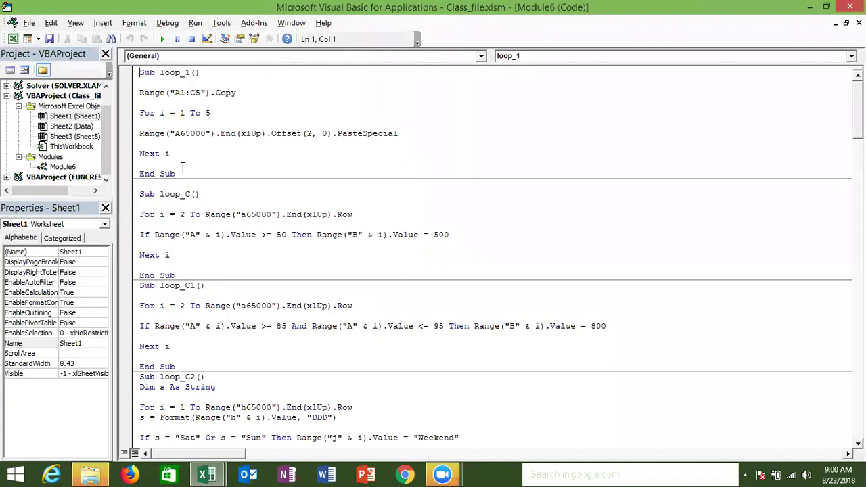
click(182, 166)
key(ctrl+a)
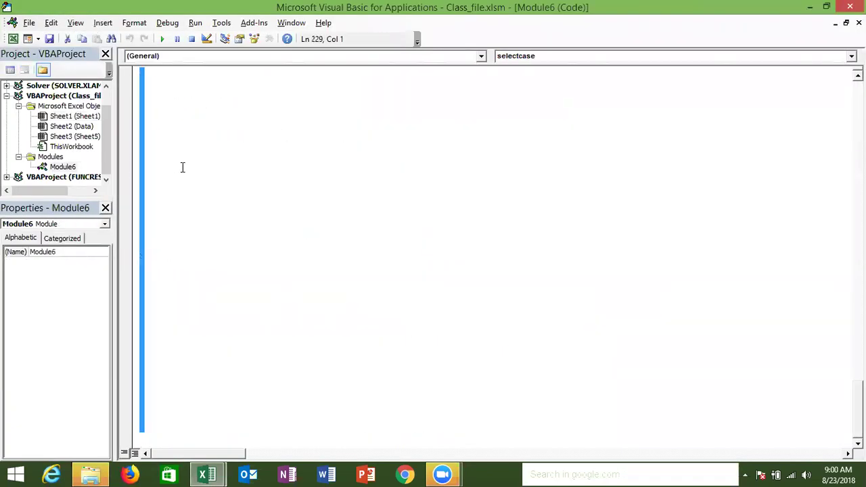
key(Delete)
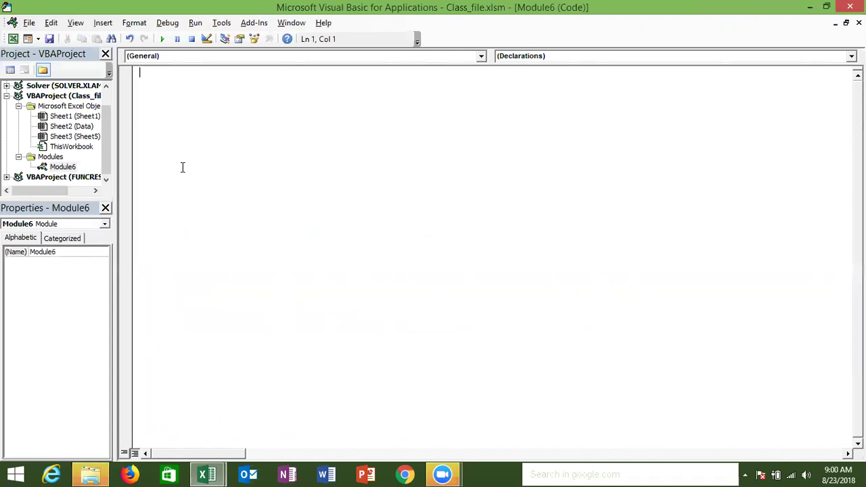
Write the Function INC(n As Long) header with End Function, then return to Excel.
text(sub)
key(BackSpace)
key(BackSpace)
key(BackSpace)
text(function )
text(iff)
key(BackSpace)
key(BackSpace)
key(BackSpace)
text(IN)
text(C()
text(n as )
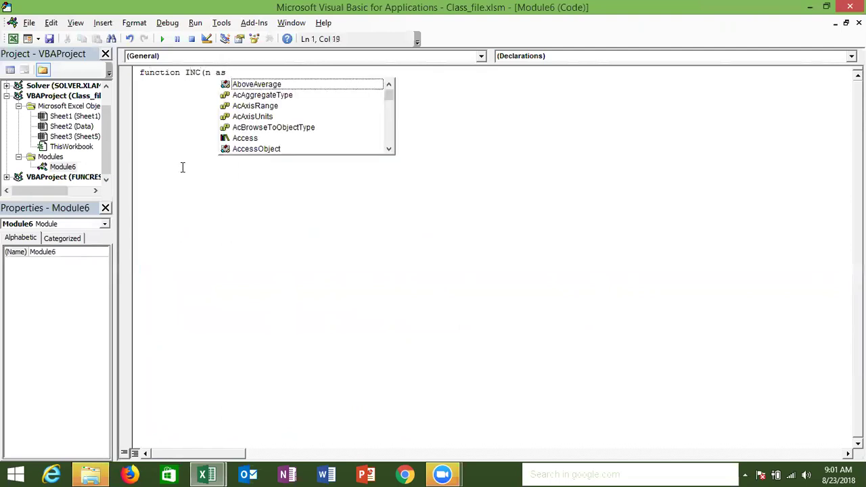
text(long)
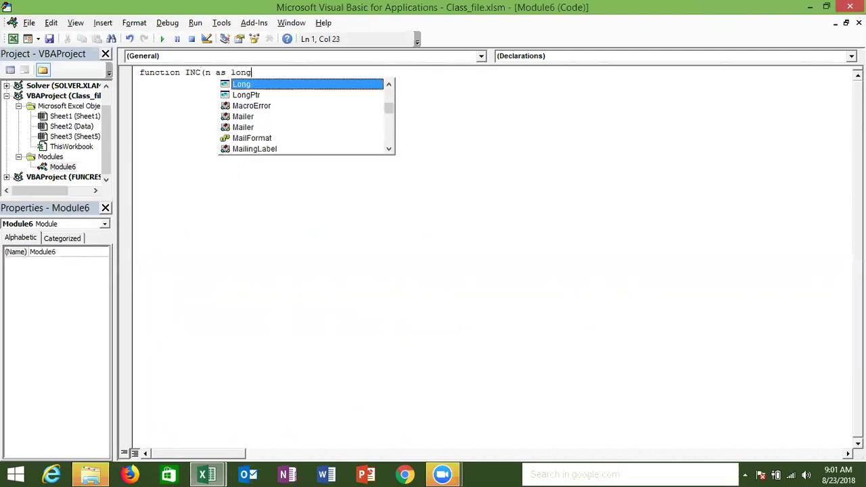
key(Tab)
text())
key(Return)
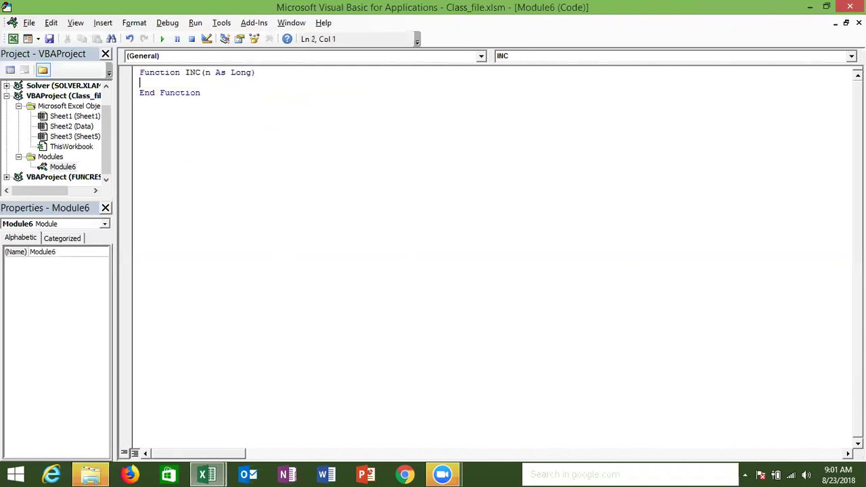
key(alt+Tab)
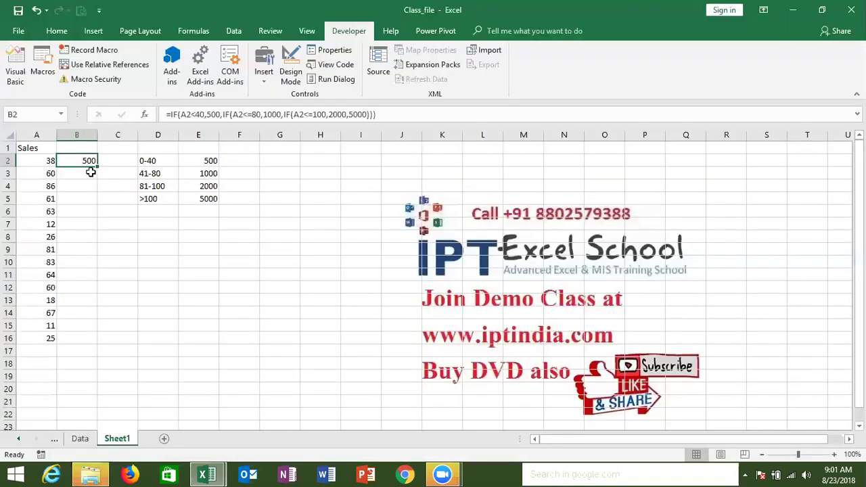
Enter =INC(A3) in cell B3, discarding an IF formula started by mistake.
click(90, 173)
text(=IF()
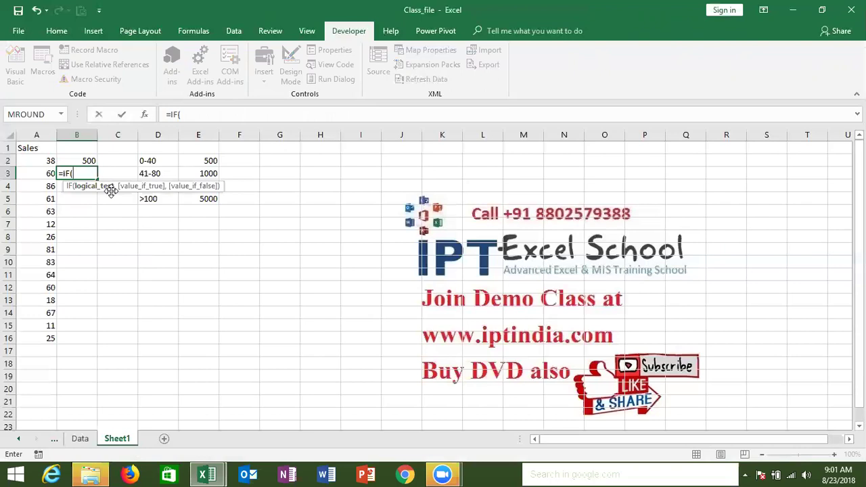
key(Escape)
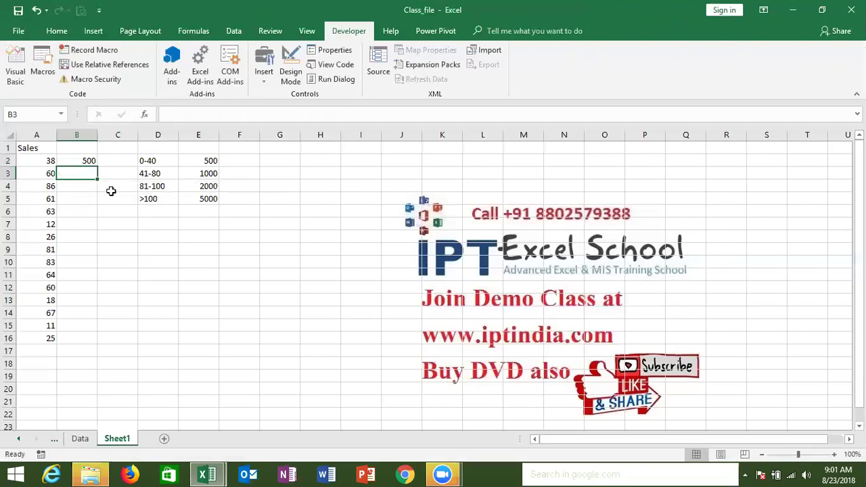
text(=if)
key(BackSpace)
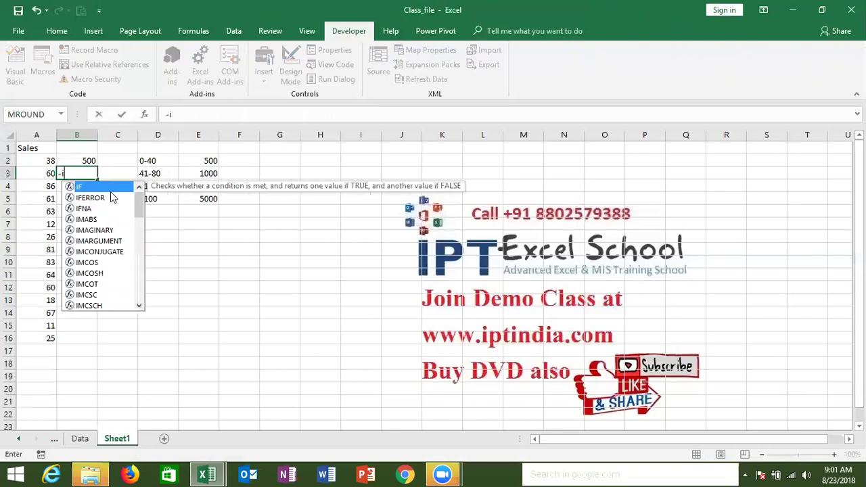
key(BackSpace)
key(BackSpace)
text(=in)
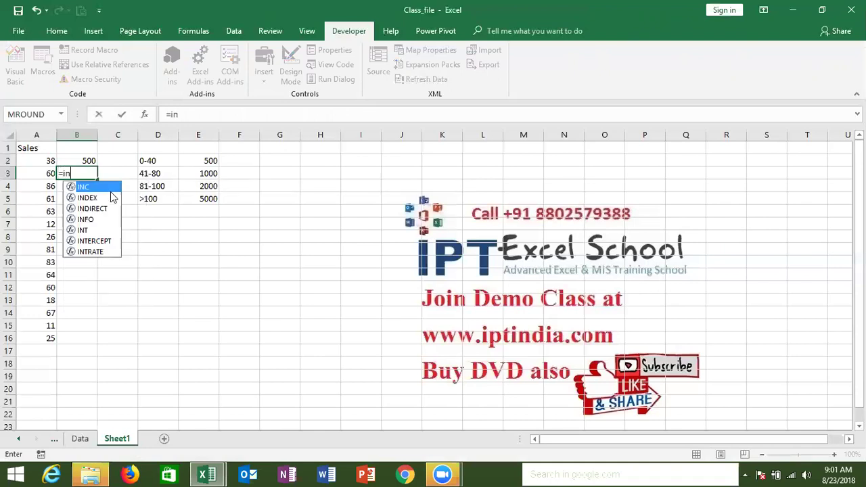
key(Tab)
click(49, 175)
key(ctrl+Return)
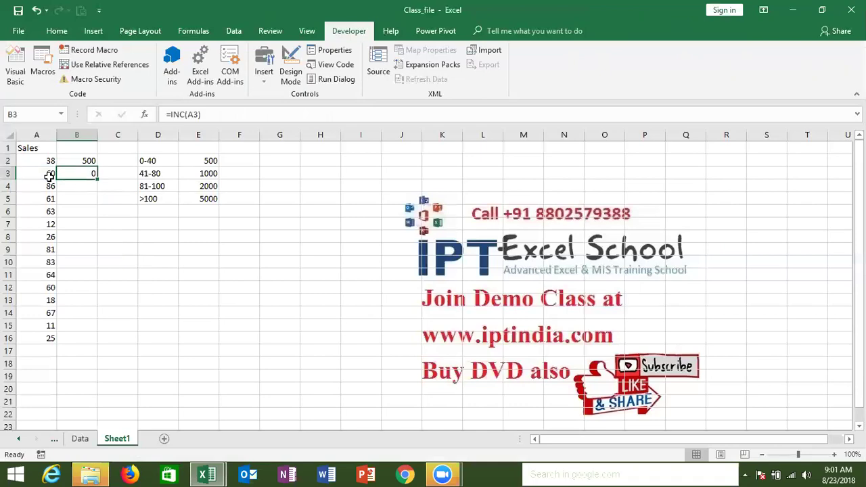
Declare Dim r As Long inside the INC function.
key(alt+F11)
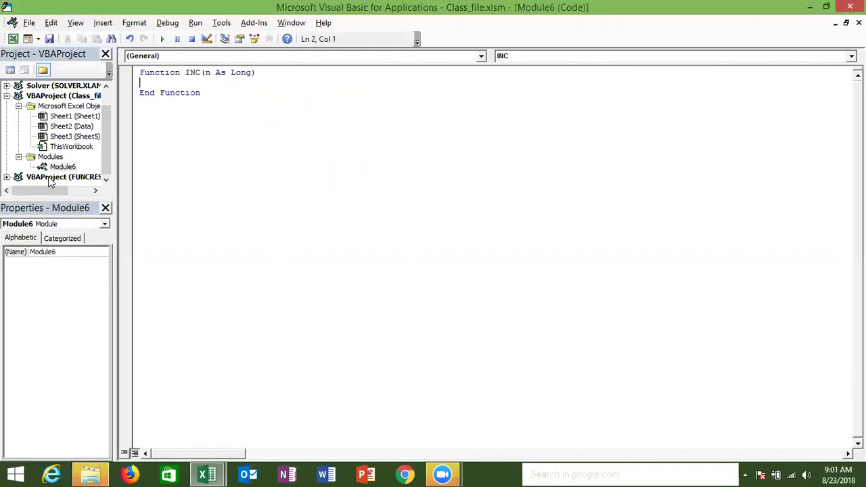
drag(205, 73, 252, 73)
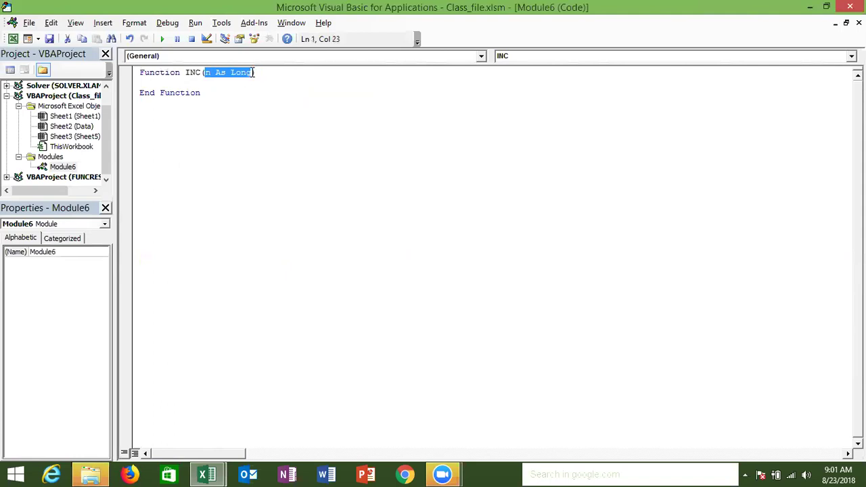
click(195, 81)
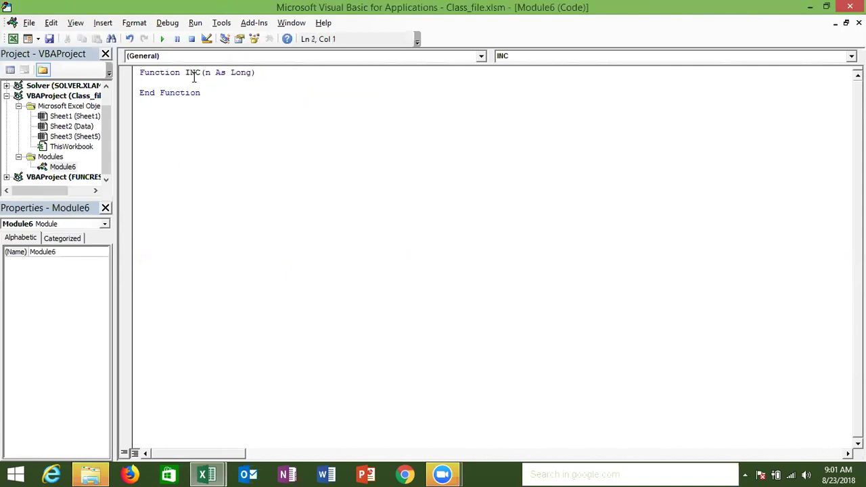
key(Return)
key(Return)
key(Return)
click(140, 103)
click(140, 93)
text(dim r as )
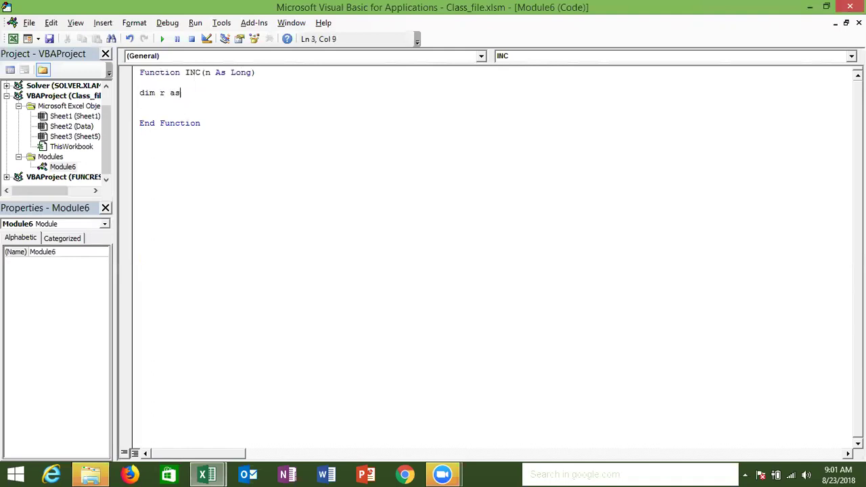
text(l)
key(Return)
Open a Select Case n block with Case Is <= 40 setting r = 500.
key(Return)
key(Return)
key(Return)
text(if)
key(BackSpace)
key(BackSpace)
key(BackSpace)
text(select case n)
key(BackSpace)
text(n)
key(Return)
key(Return)
click(140, 124)
text(case <=40)
key(Return)
text(r = 500)
Add Case 41 To 80 assigning r = 1000.
key(Return)
text(case )
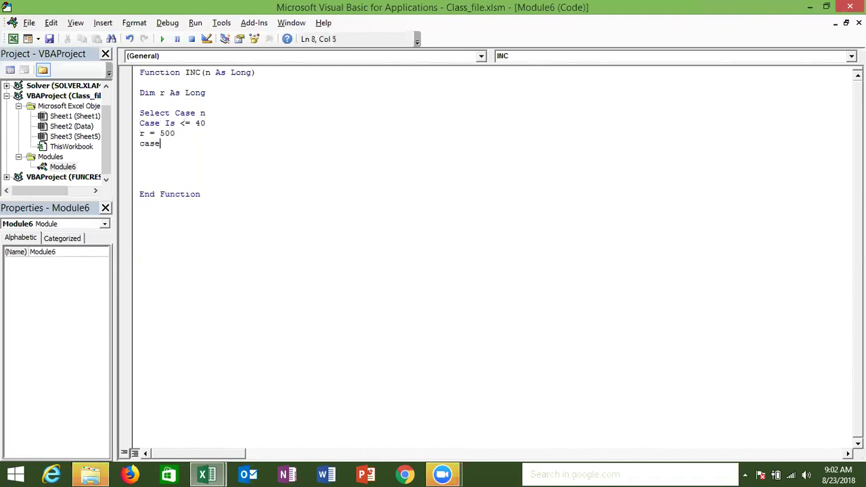
text(<)
key(BackSpace)
text(4)
text(1to )
text(8)
text(0)
key(Return)
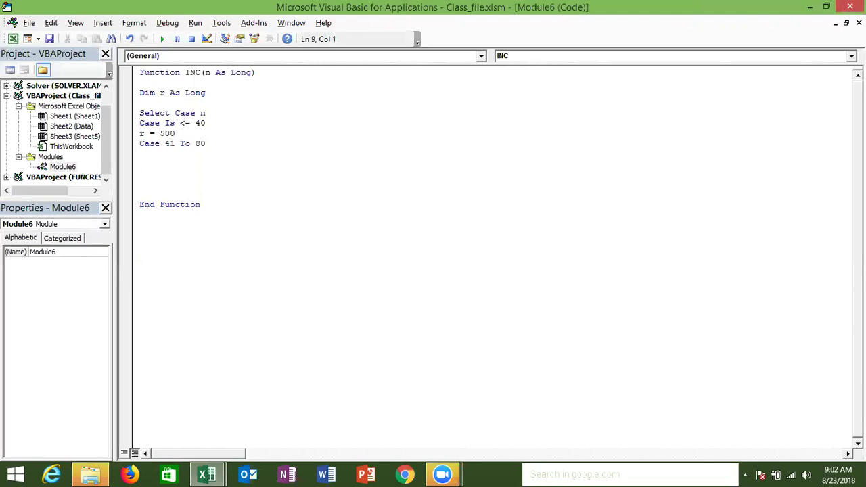
text(r = )
text(1000)
key(Return)
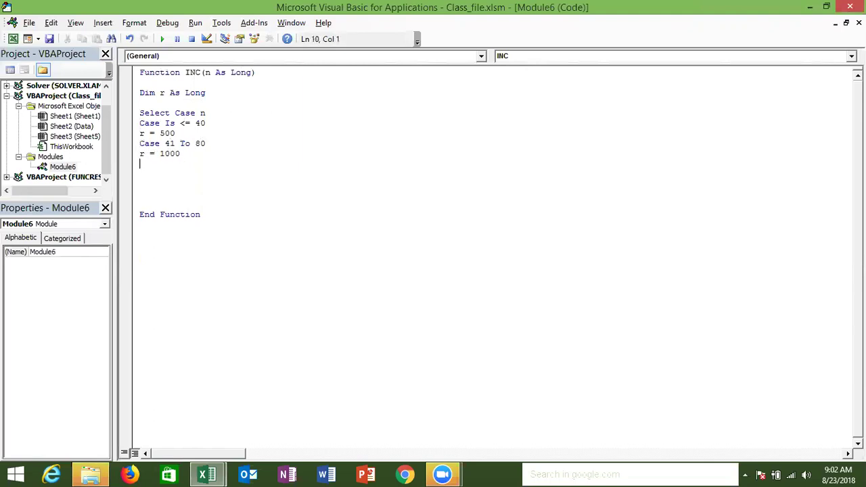
Add Case 81 To 100 → r = 2000 and Case Is > 100 → r = 5000.
text(case )
text(81 to 100)
key(Return)
text(r=)
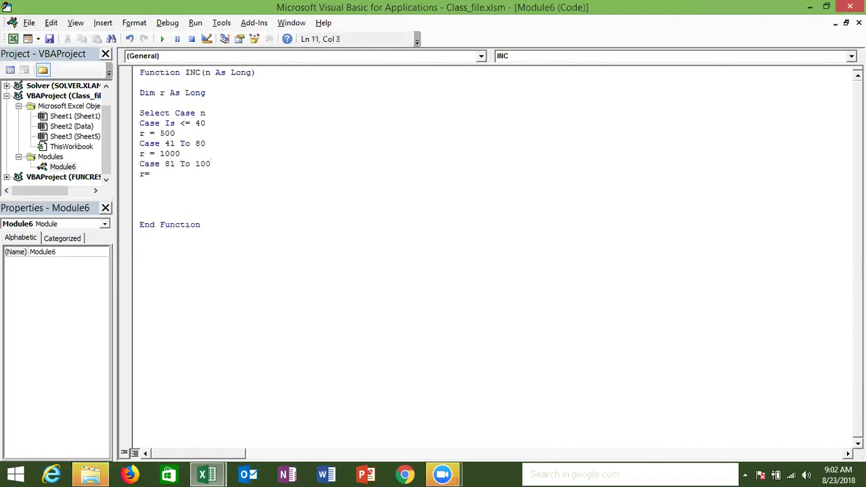
text(2000)
key(Return)
text(case )
text(>100)
key(Return)
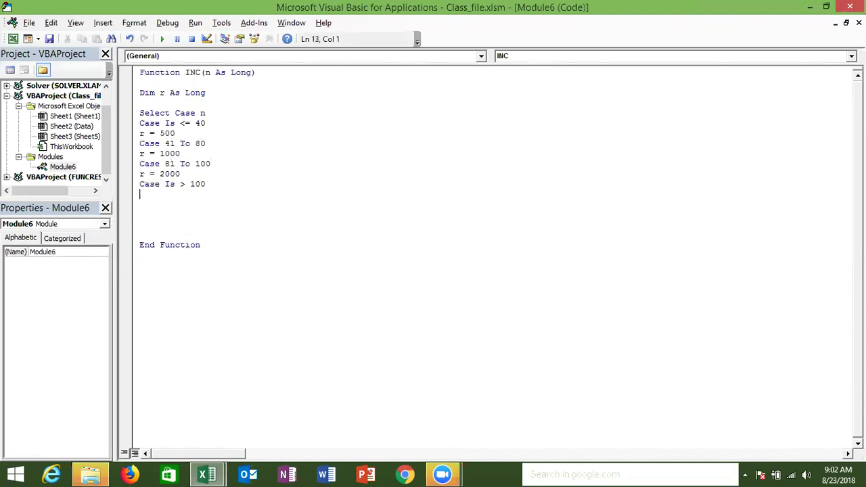
text(r=5000)
key(Return)
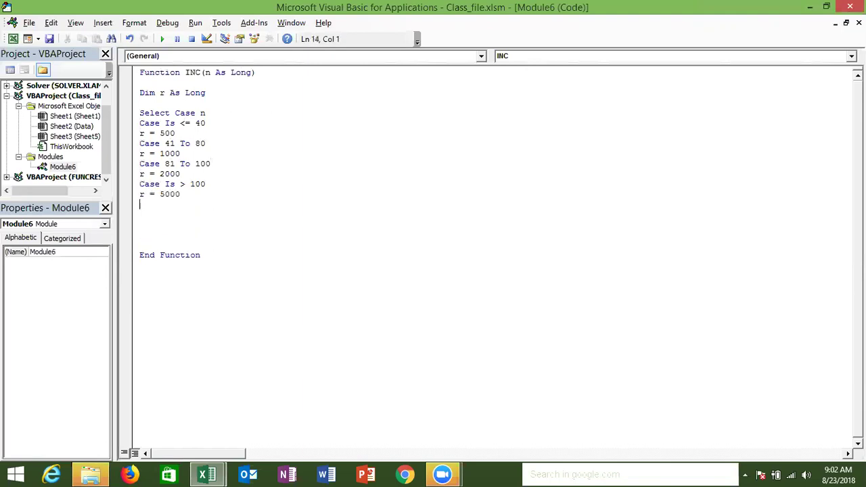
Close the block with End Select and return the result with INC = r.
text(end select)
key(Return)
key(Return)
key(Return)
text(inc=)
key(BackSpace)
text(= )
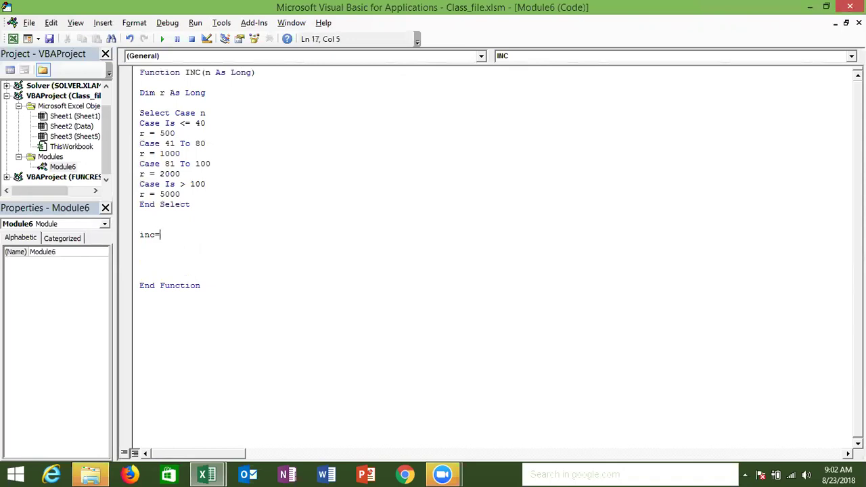
text(r)
key(Return)
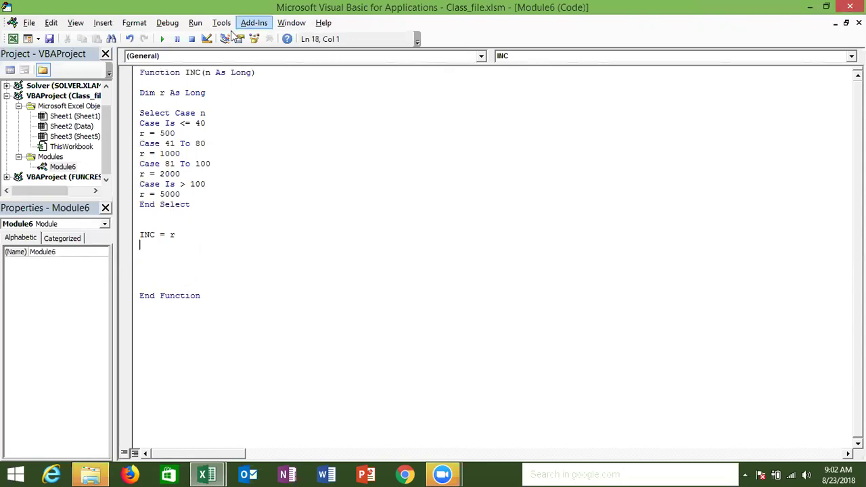
Highlight the INC header, the Select Case block and the INC = r line to explain them.
drag(266, 72, 140, 72)
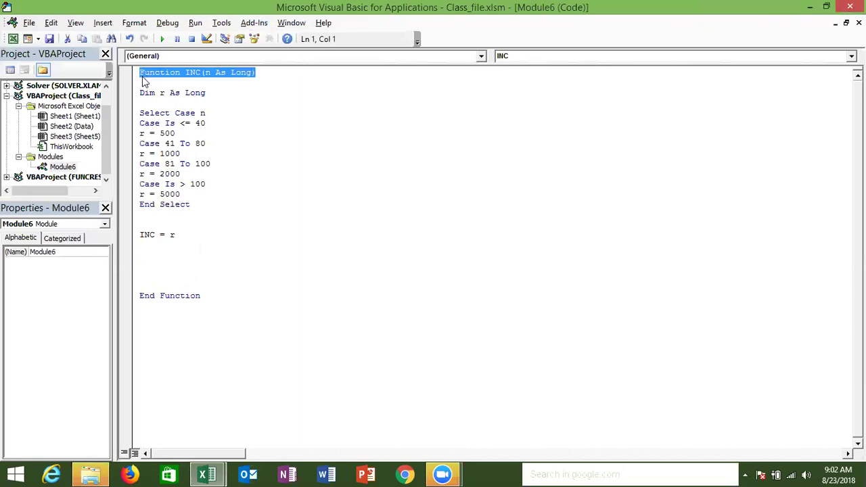
drag(190, 204, 140, 113)
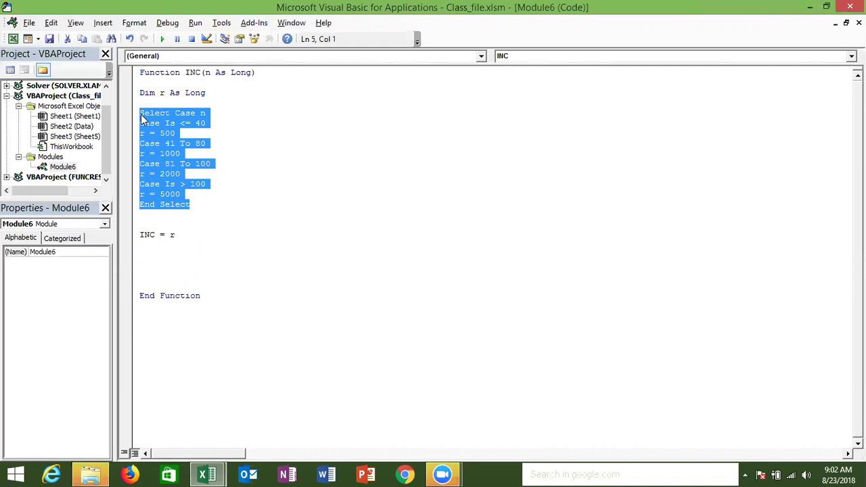
drag(177, 235, 140, 235)
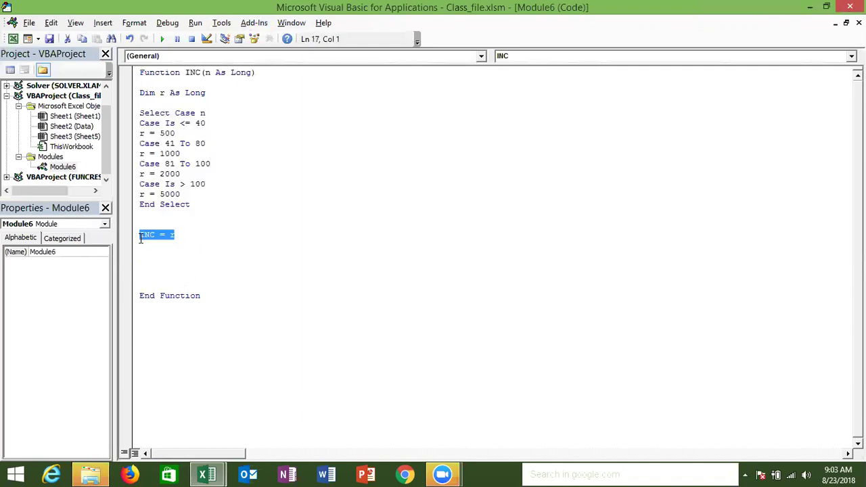
click(172, 217)
drag(146, 195, 140, 196)
drag(155, 235, 137, 235)
click(191, 72)
Commit =INC(A3) in B3 and fill it down through B16.
key(alt+F11)
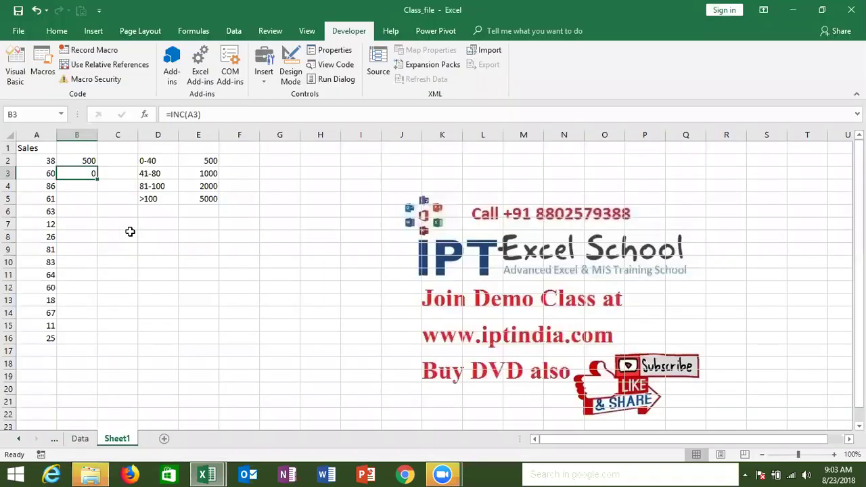
double_click(90, 174)
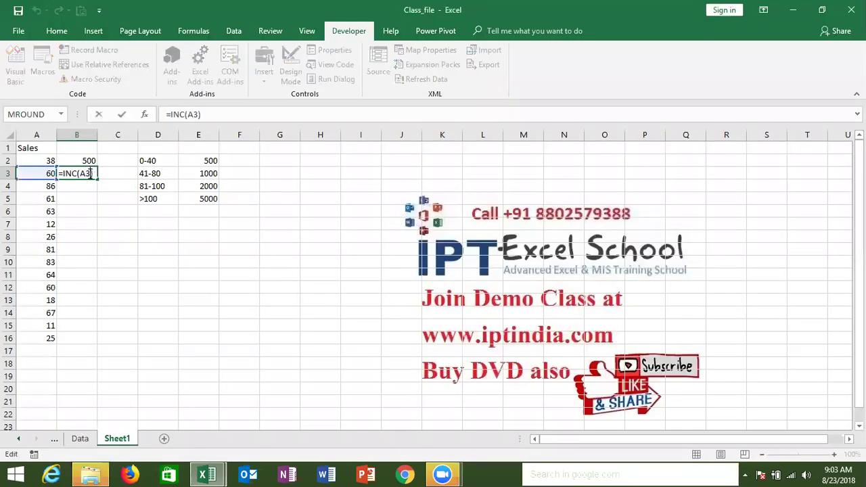
key(Return)
click(86, 175)
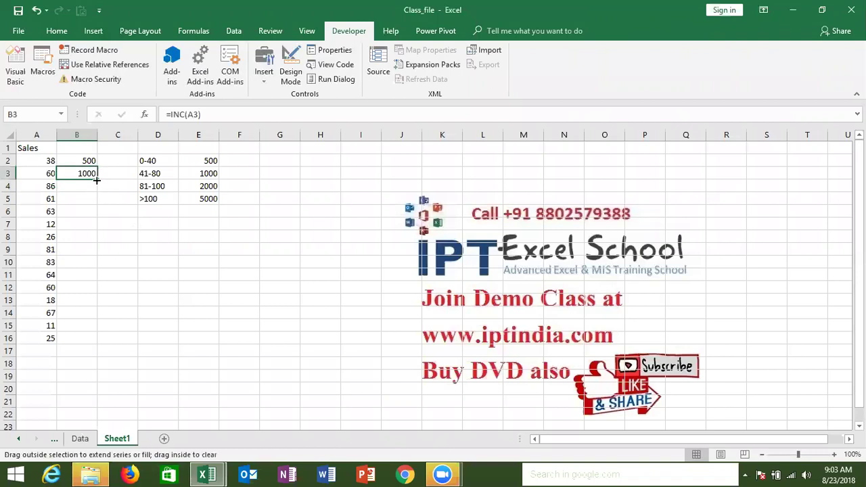
double_click(97, 180)
key(alt+F11)
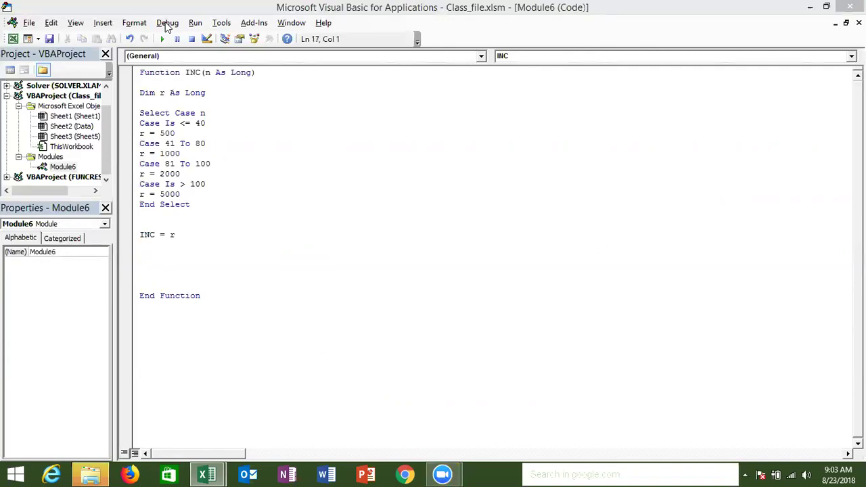
Delete the blank lines under the INC header, after Dim r As Long, after End Select and after INC = r.
click(209, 184)
click(203, 320)
click(160, 245)
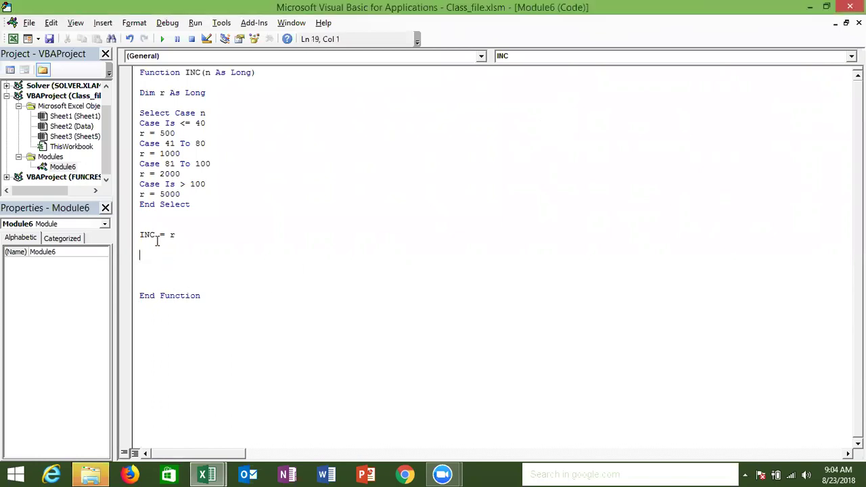
key(Delete)
key(Delete)
key(Delete)
key(Delete)
key(Delete)
click(155, 213)
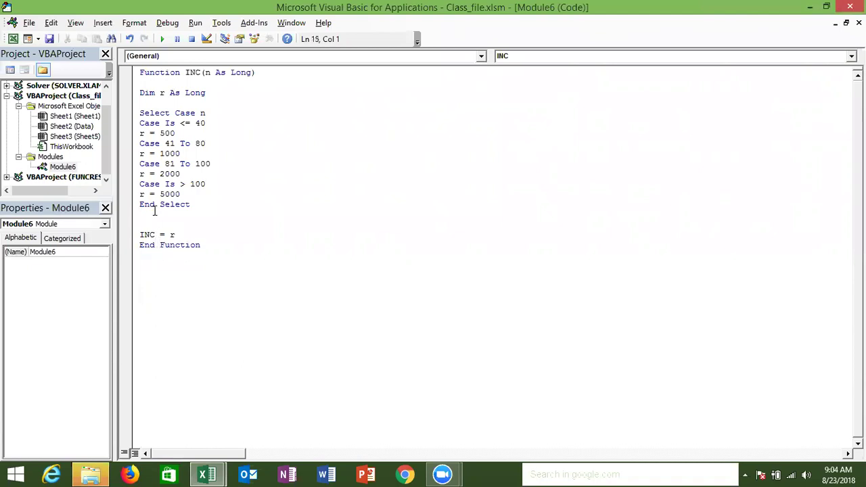
key(Delete)
key(Delete)
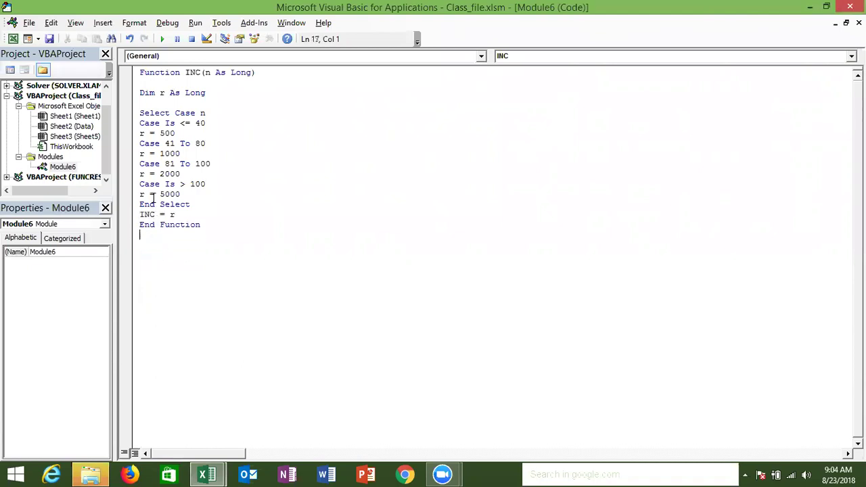
click(154, 105)
key(Delete)
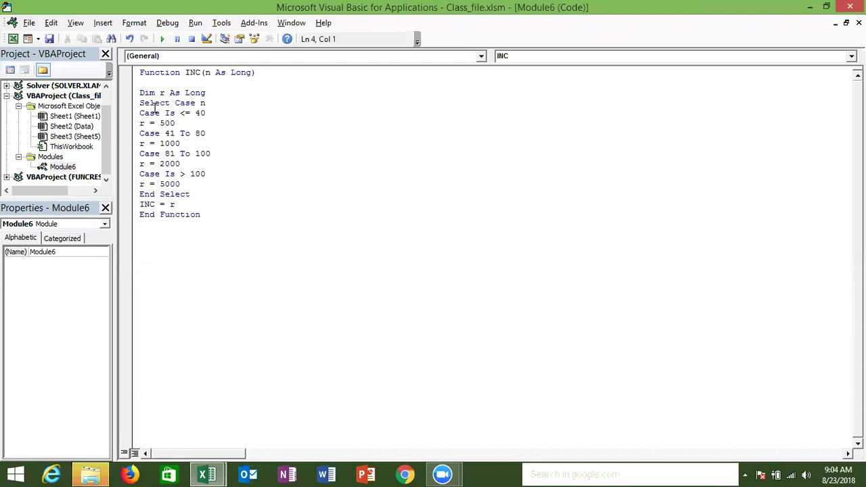
click(156, 81)
key(Delete)
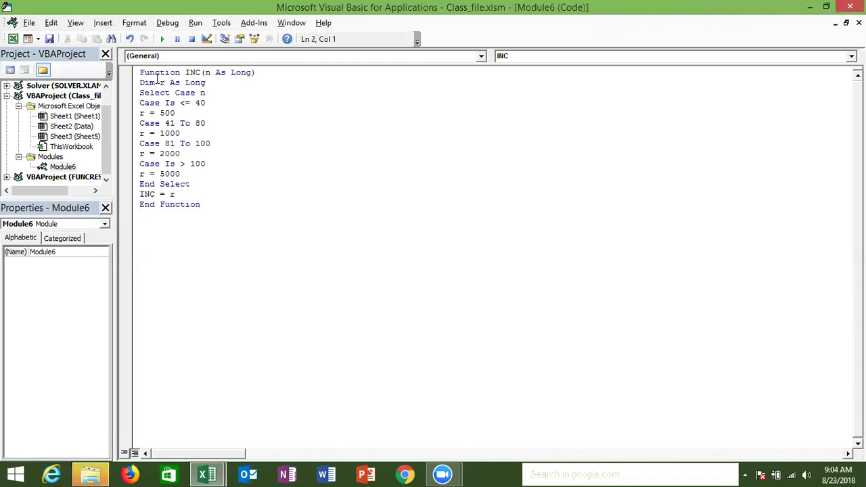
click(150, 234)
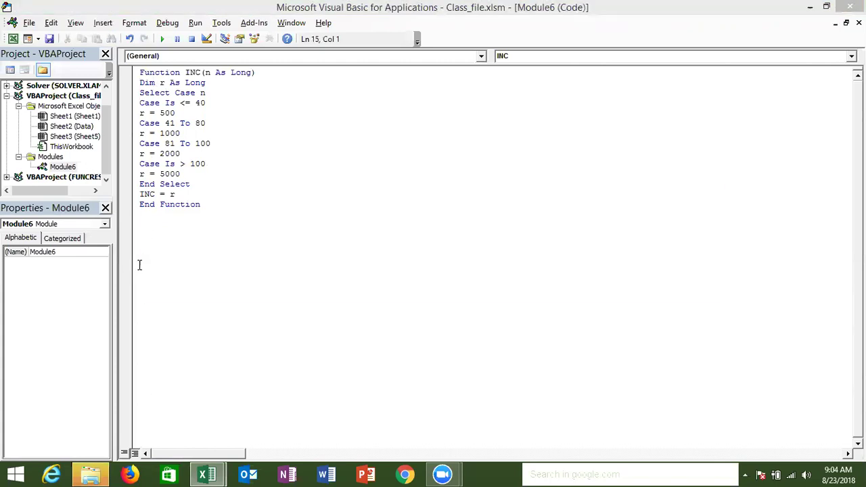
mouse_move(207, 474)
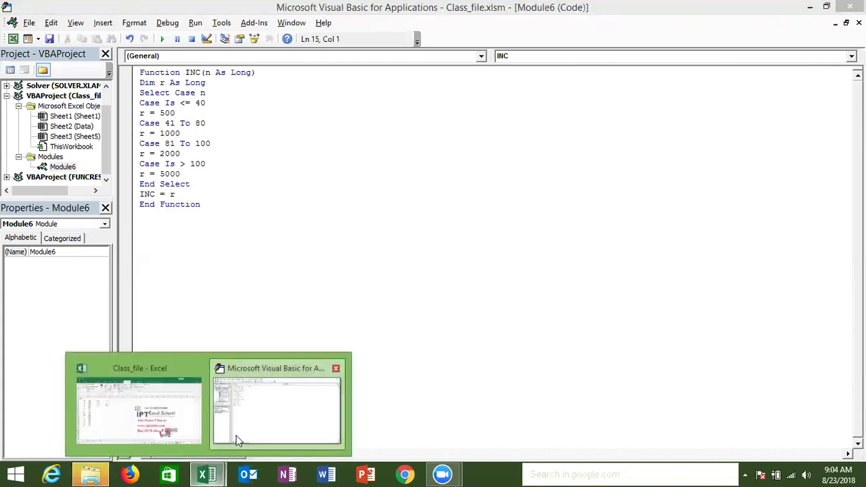
Add Sheet2 with MRP and ? in row 1 and Cost and 50 in row 2.
click(236, 448)
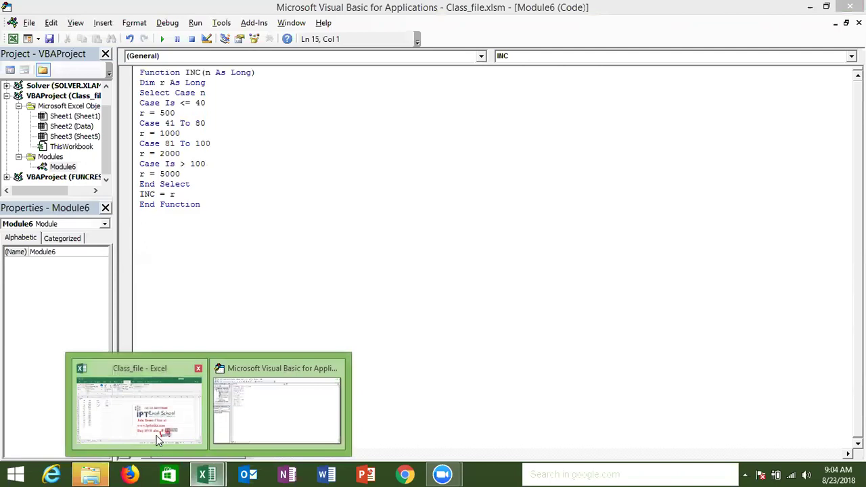
click(164, 442)
click(164, 440)
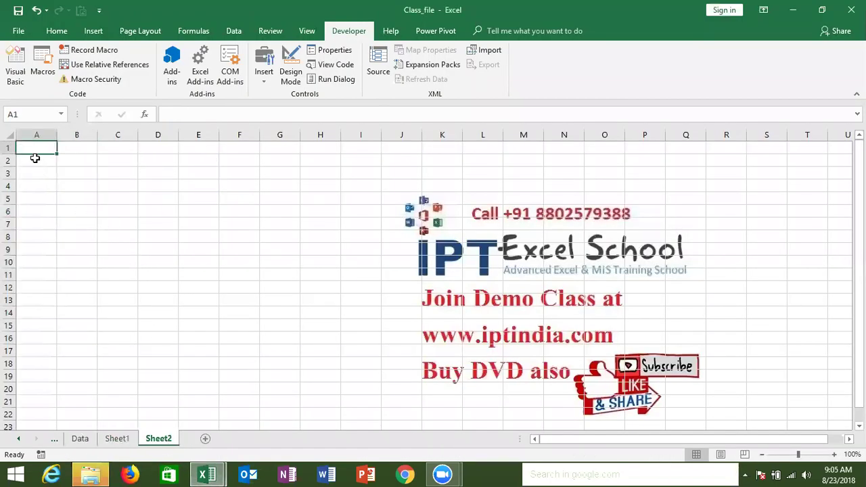
text(MRP)
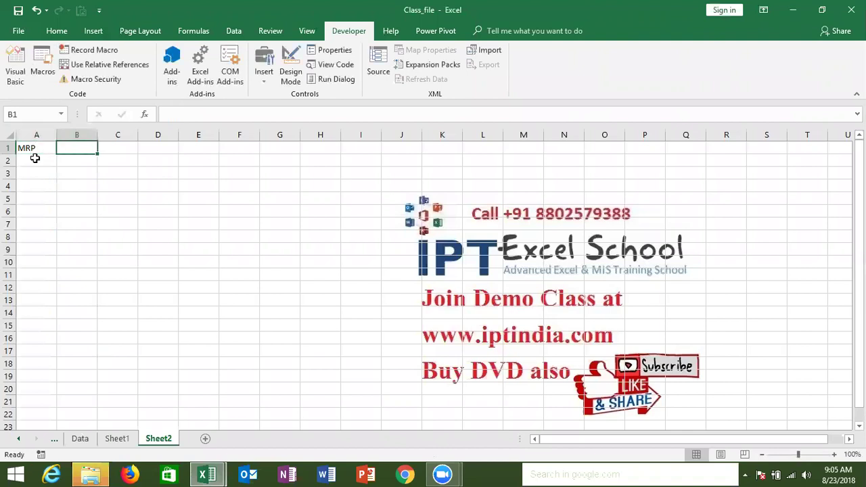
text(?)
click(34, 157)
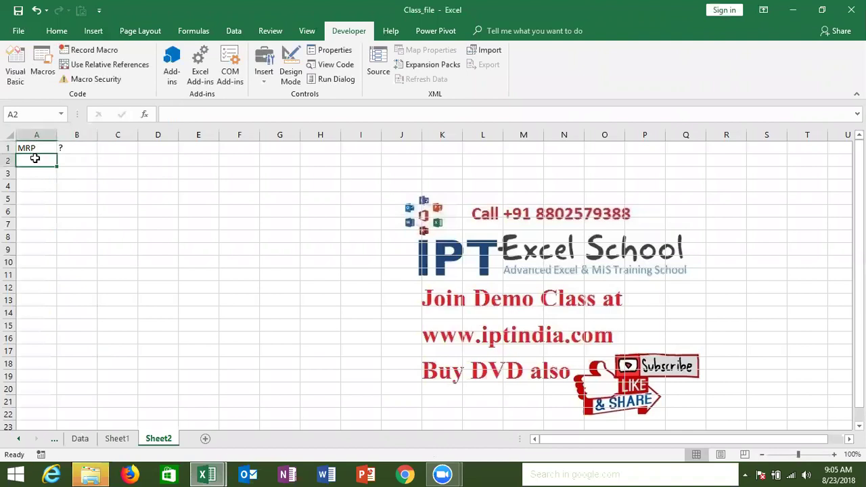
text(Cost)
key(Tab)
text(50)
key(Return)
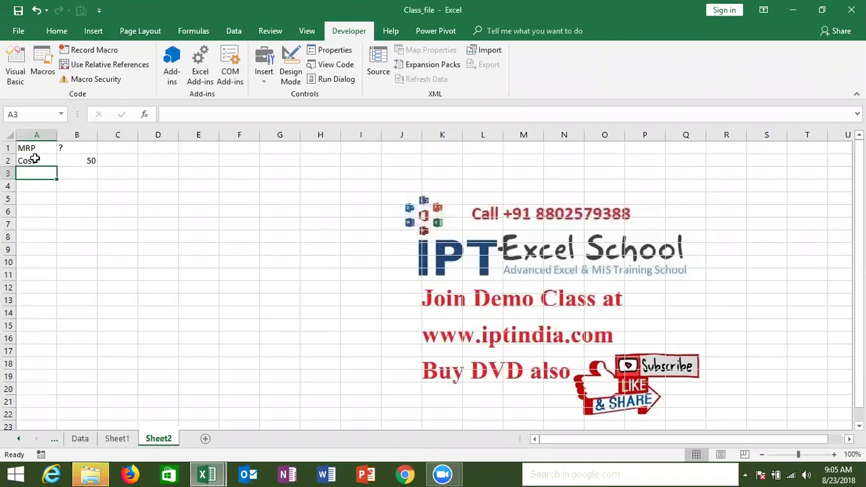
key(alt+F11)
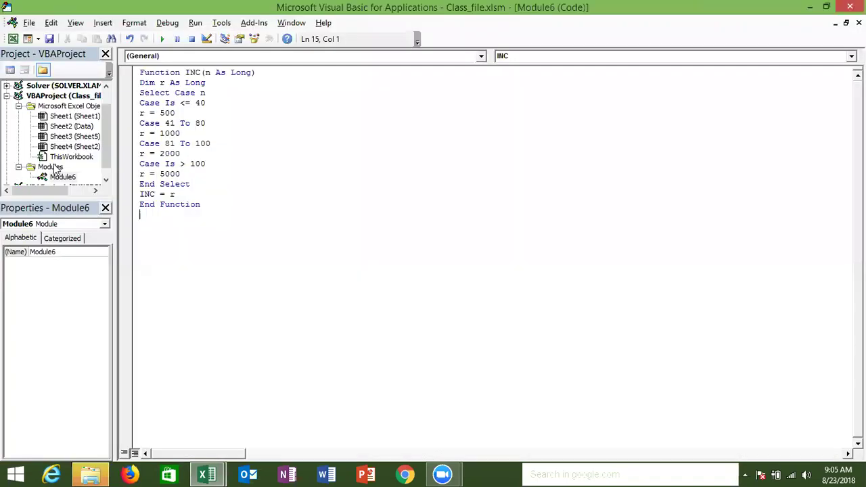
Start the MRP function below INC with the header Function MRP(c As Double).
text(sub)
key(BackSpace)
key(BackSpace)
key(BackSpace)
key(BackSpace)
text(fun)
text(ction )
text(MRP)
text((c)
text(ost)
key(BackSpace)
key(BackSpace)
key(BackSpace)
text(as )
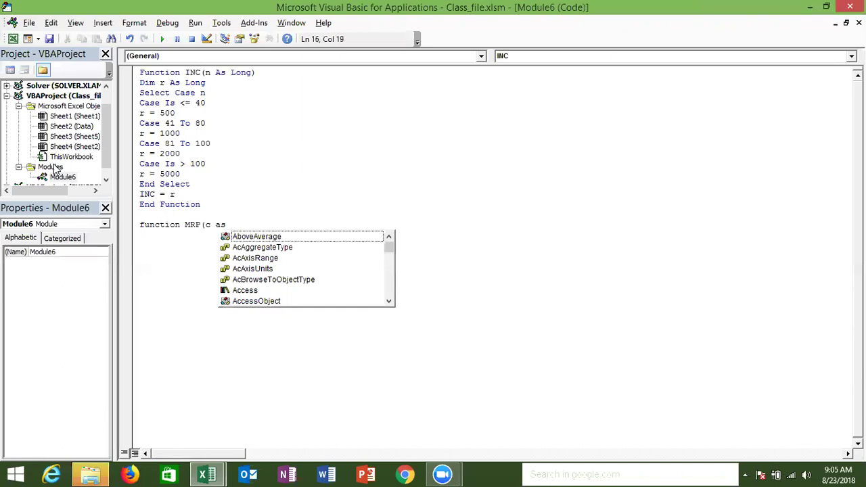
text(dou)
key(Tab)
text())
key(Return)
key(Return)
key(Return)
key(Return)
key(Return)
Declare Dim r As Double in the MRP body.
click(140, 245)
text(dim )
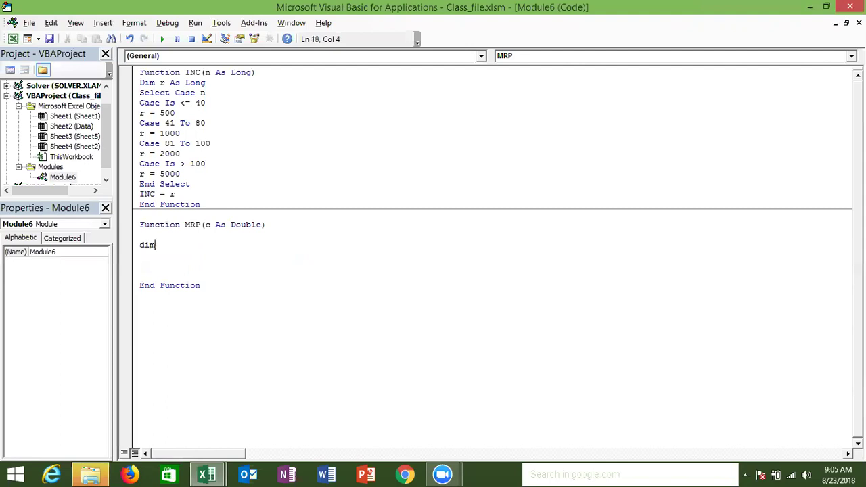
text(r as )
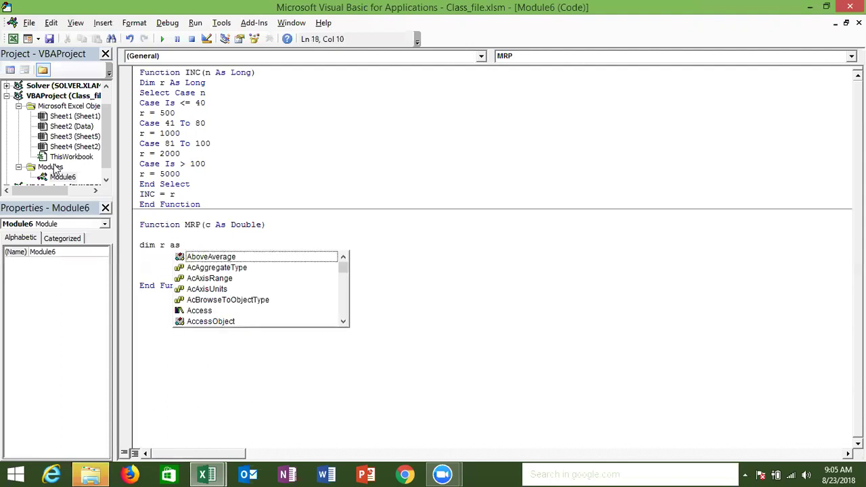
text(doub)
key(Tab)
key(Return)
key(Return)
Write the 5% markup line r = (c*0.05) + c.
text(r=)
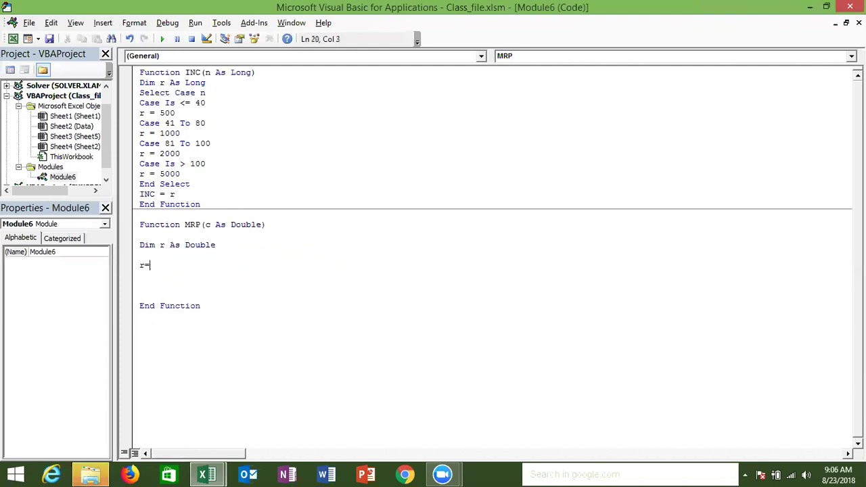
text(c*5)
text(%)
key(BackSpace)
Add the 10% markup line r = (r*0.10) + r.
key(BackSpace)
text(0.05)
text( +)
text( c)
click(164, 267)
click(155, 285)
click(160, 267)
text(()
click(207, 266)
text())
click(162, 277)
text(r = ()
text(c)
key(BackSpace)
text(()
key(BackSpace)
text((r*)
text(0.10)
text()+r)
key(Return)
Duplicate the 10% markup line and change the copies to the 0.15 and 0.2 rates.
drag(139, 275, 139, 285)
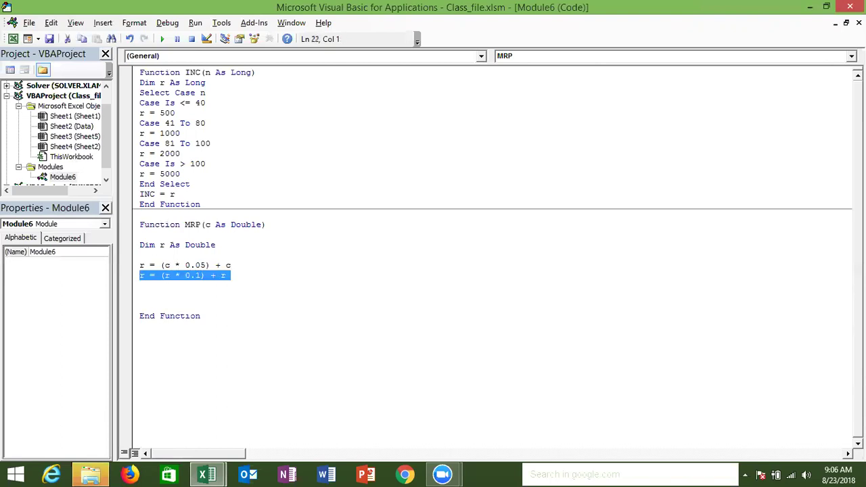
key(ctrl+c)
click(139, 285)
key(ctrl+v)
key(ctrl+v)
click(201, 285)
text(5)
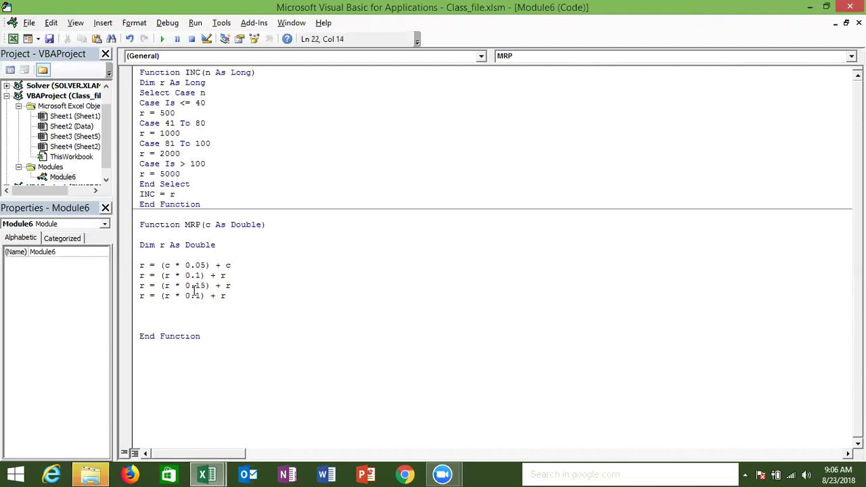
click(201, 295)
key(BackSpace)
text(20)
Finish MRP with the return line MRP = r and review the function's lines.
click(185, 317)
text(MRP = )
text(r)
click(231, 337)
drag(139, 225, 269, 228)
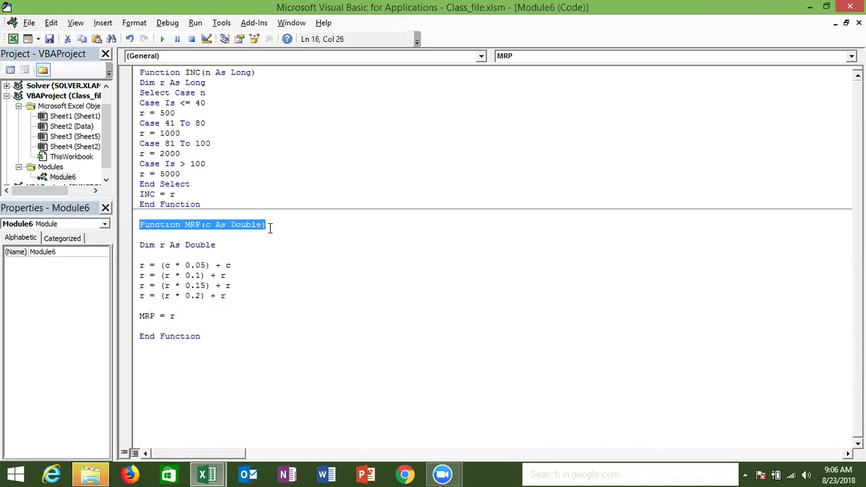
drag(227, 295, 140, 244)
drag(175, 316, 139, 318)
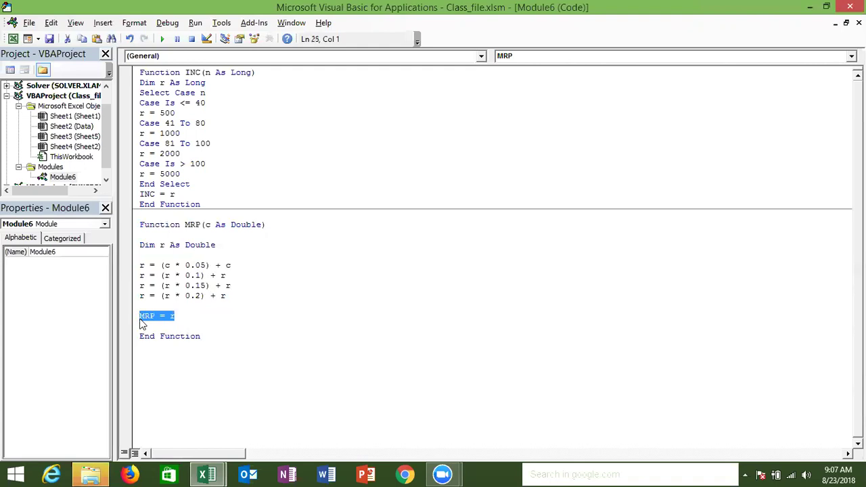
Enter =MRP(B2) in B1 on Sheet2, giving 79.695.
key(alt+F11)
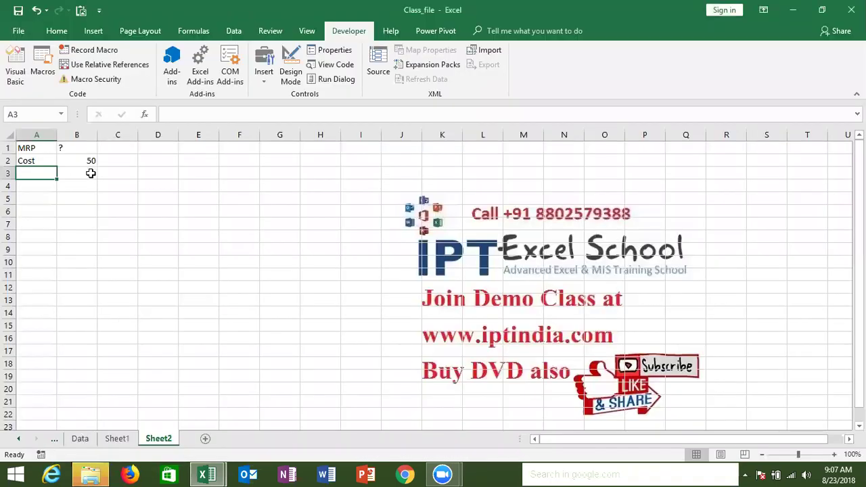
click(84, 147)
text(=)
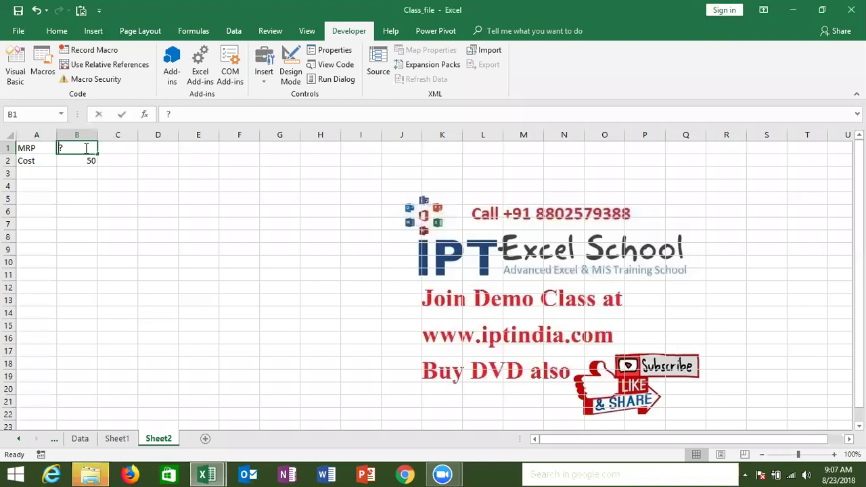
text(mrp)
key(Tab)
key(Down)
key(ctrl+Return)
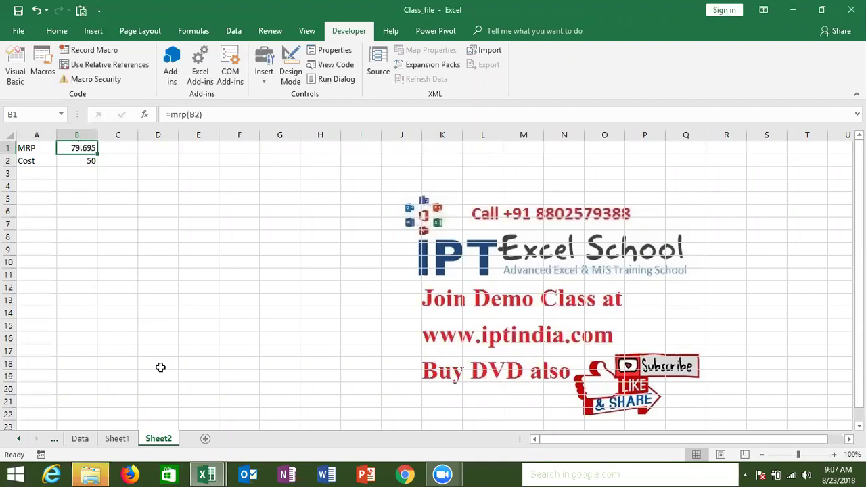
key(alt+F11)
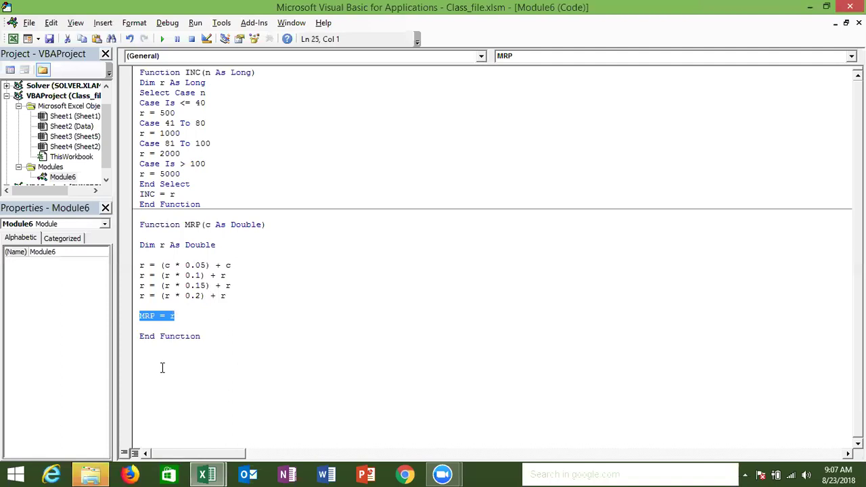
click(166, 363)
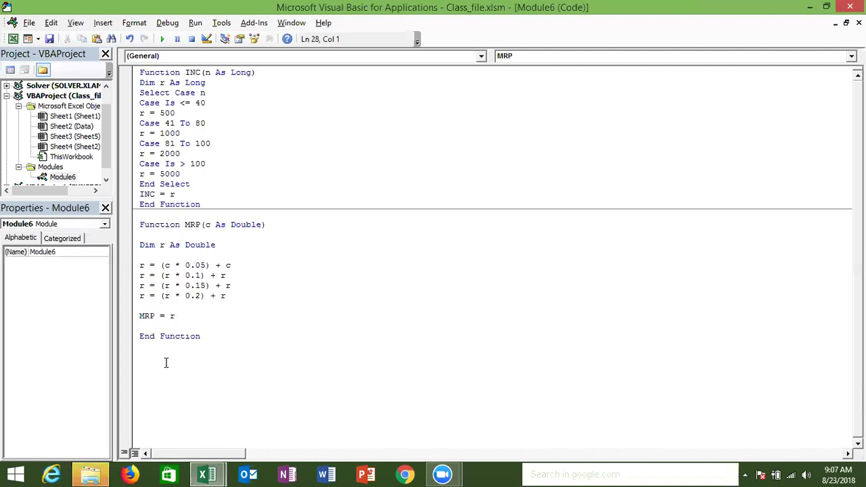
key(alt+F11)
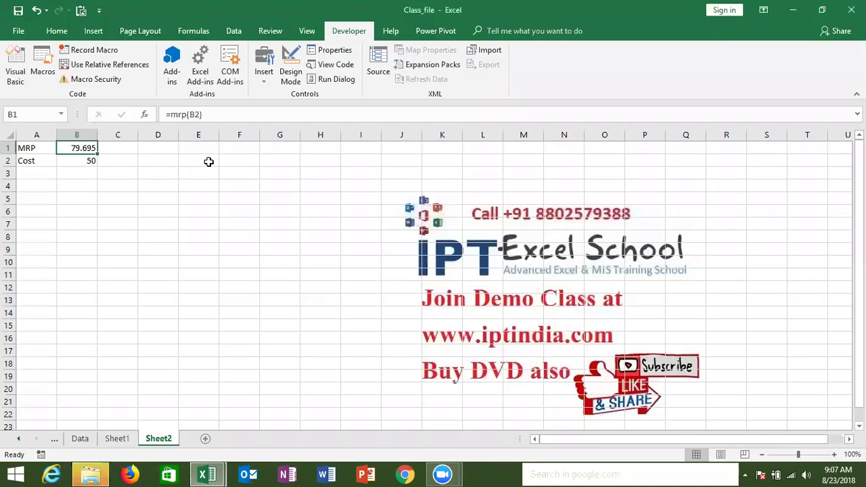
Enter headings Q1, Q1 and Gr in E1:G1 and values 50 and 60 in E2:F2.
click(213, 146)
text(Q)
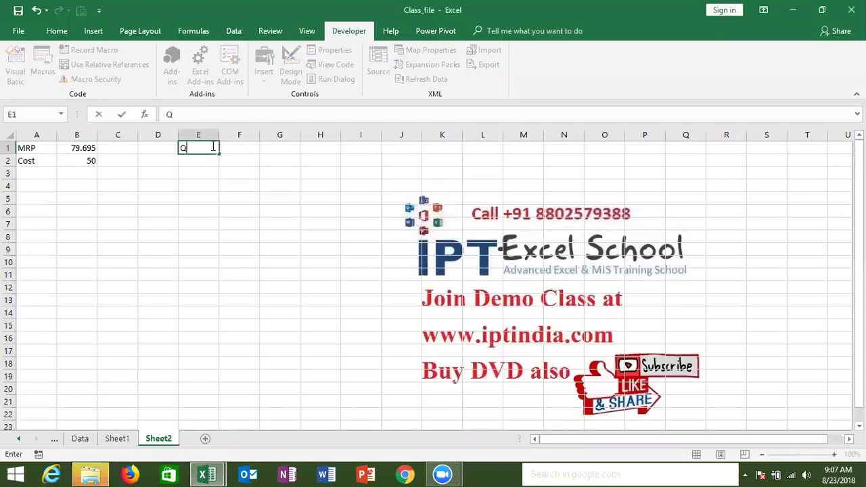
text(1)
key(Tab)
text(Q1)
key(Tab)
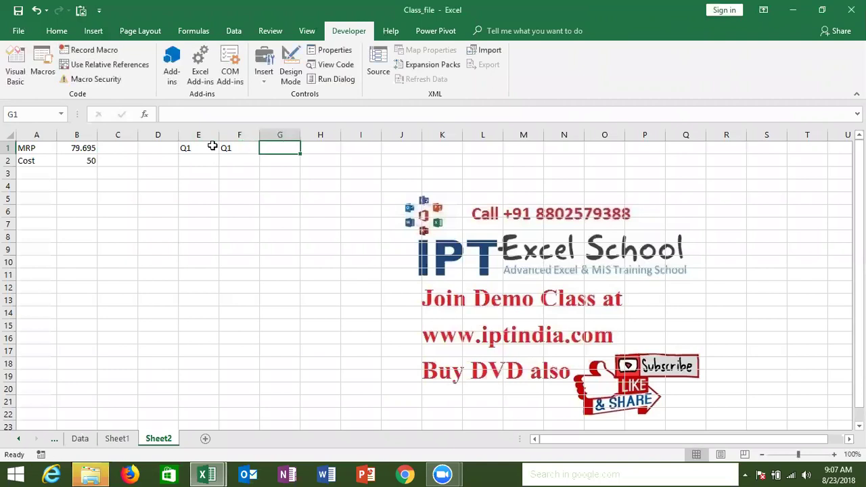
text(Gr)
key(Return)
key(Left)
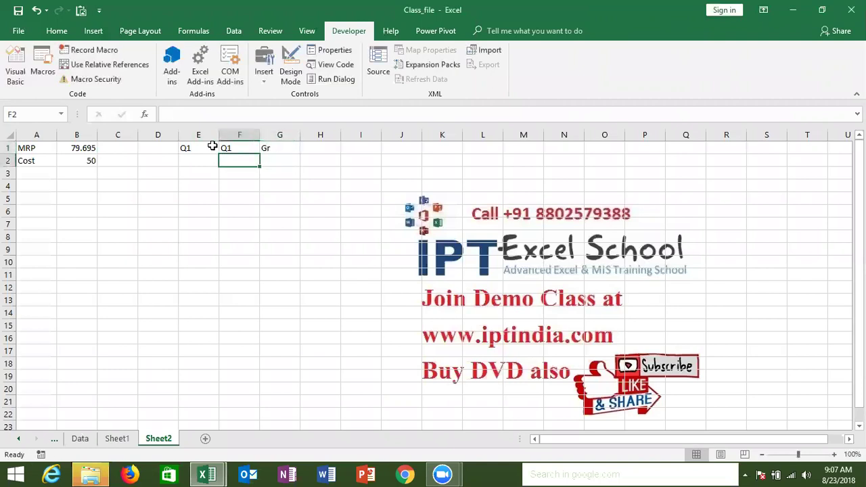
key(Left)
text(50)
key(Tab)
text(60)
key(Tab)
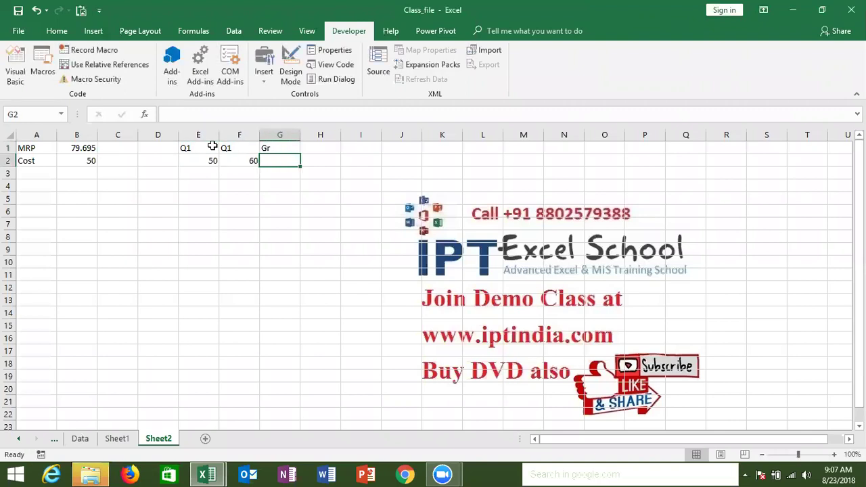
key(alt+F11)
text(function )
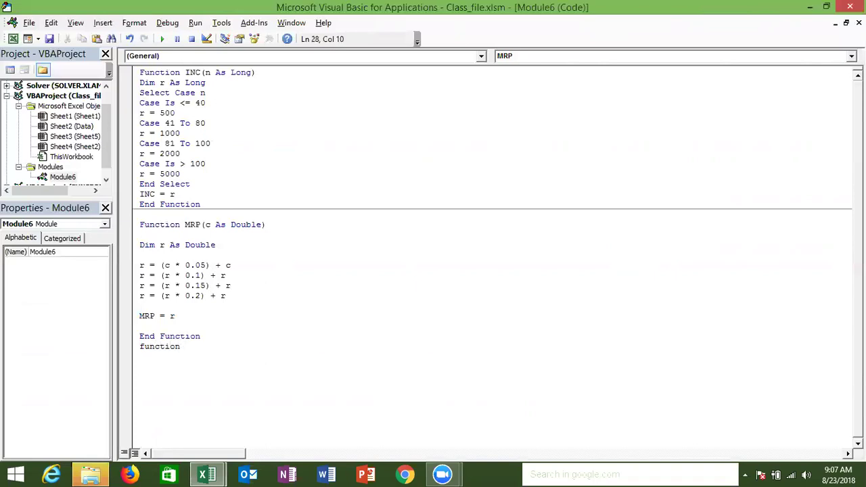
text(MRP)
text(()
Write the header Function GR(Q1 As Long, Q2 As Long).
key(BackSpace)
key(BackSpace)
key(BackSpace)
key(BackSpace)
text(GR(Q)
text(1,Q)
text(2 as )
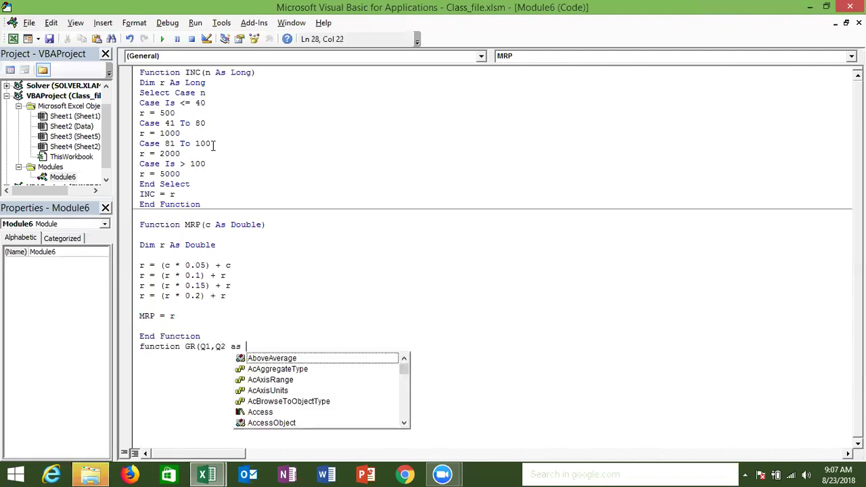
text(Long)
key(Tab)
text())
key(Return)
key(Return)
key(Return)
key(Up)
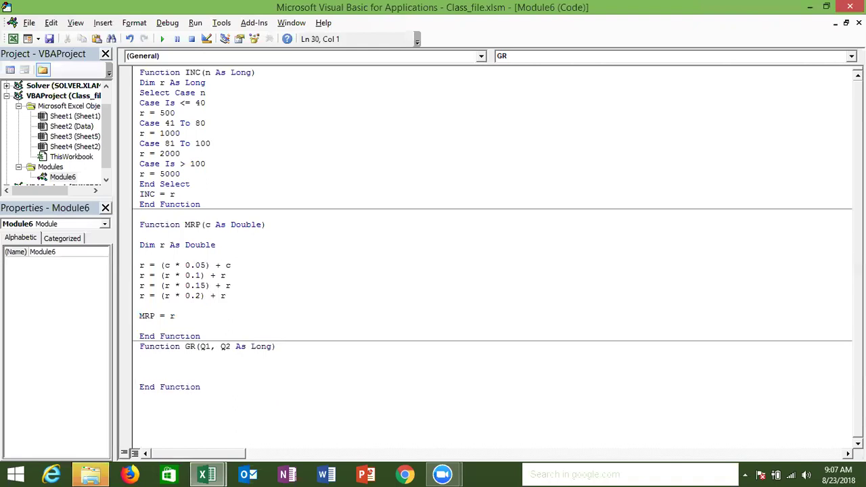
click(211, 347)
text(as)
key(Left)
key(Left)
key(Right)
key(Right)
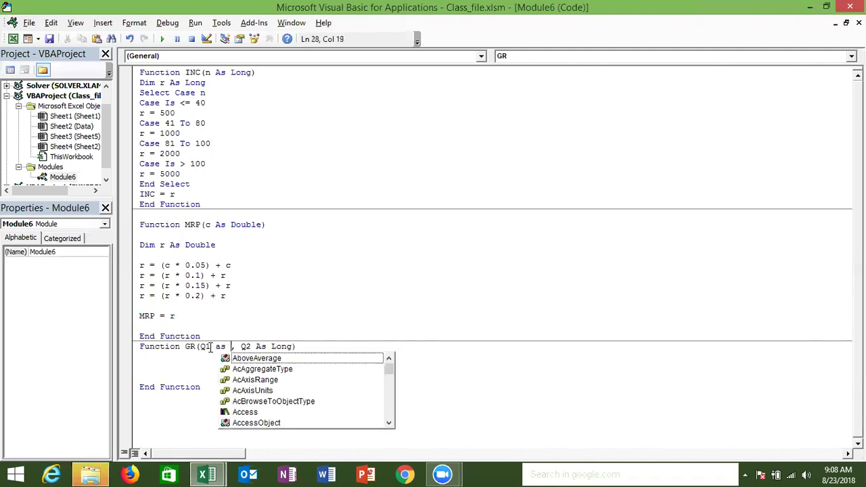
text(Long)
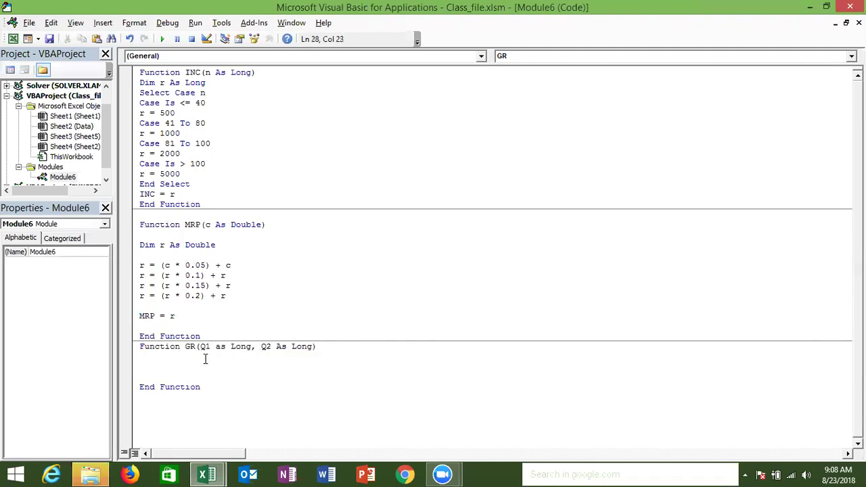
Give GR the body Dim r As Double, r = (Q2 - q11) / Q1 and GR = r.
click(205, 359)
key(Return)
text(dim )
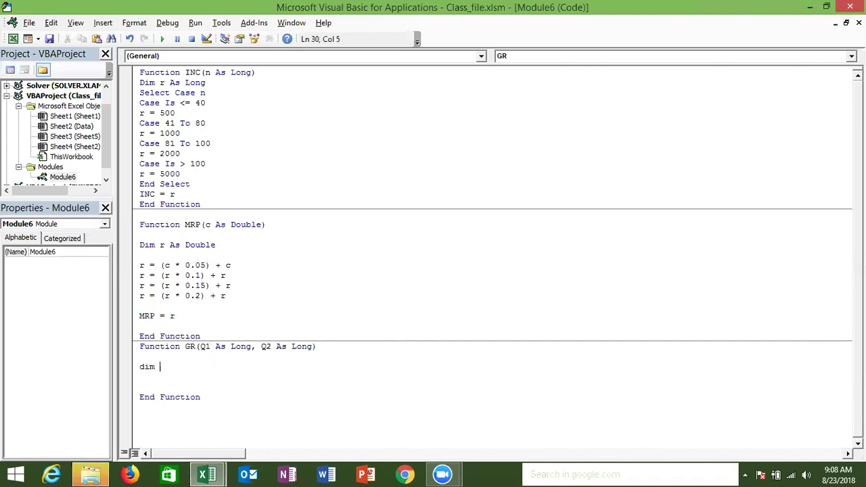
text(r as )
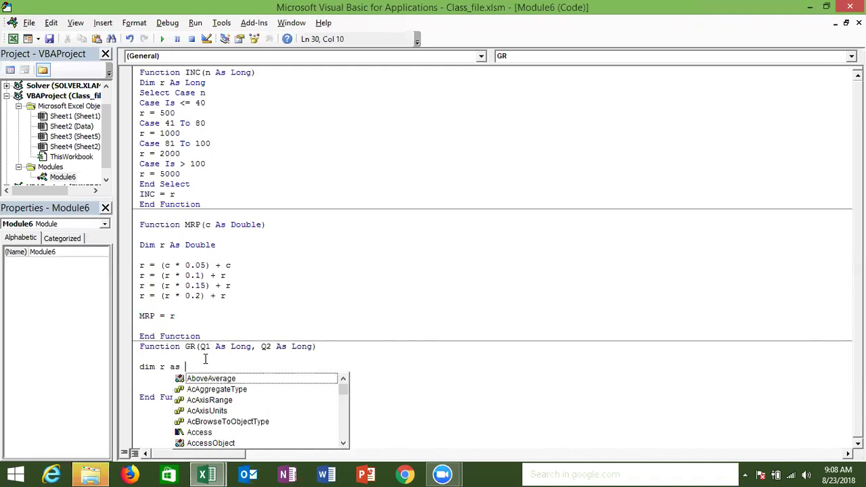
text(dou)
key(Tab)
key(Return)
key(Return)
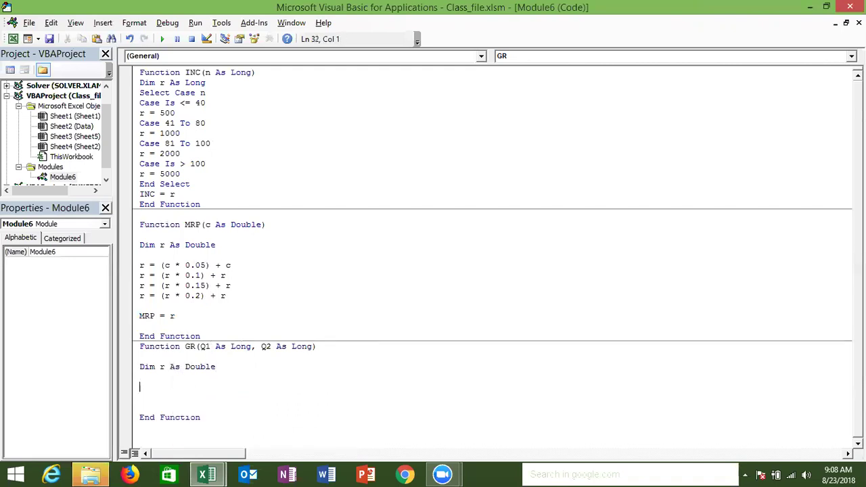
text(r)
text(=)
text(()
text(q2-q11))
text(q)
key(BackSpace)
text(/q1)
key(Return)
key(Return)
text(GR=r)
key(Return)
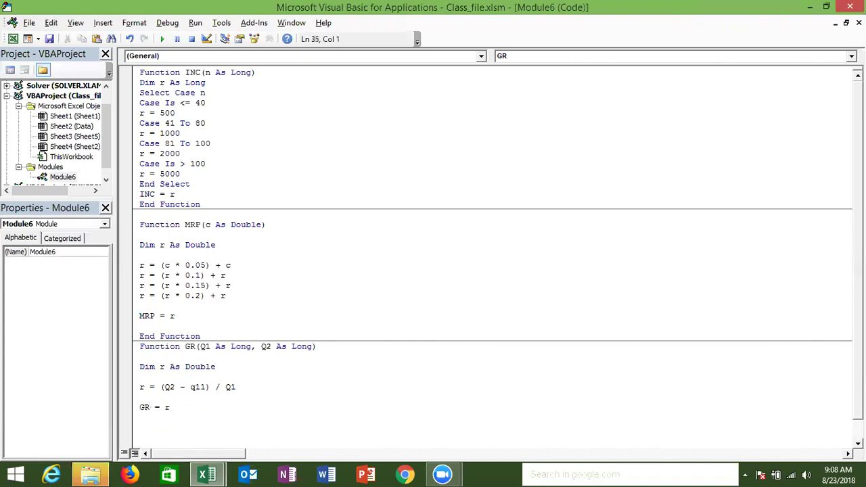
key(alt+Tab)
Enter =GR(E2,F2) in G2.
text(=)
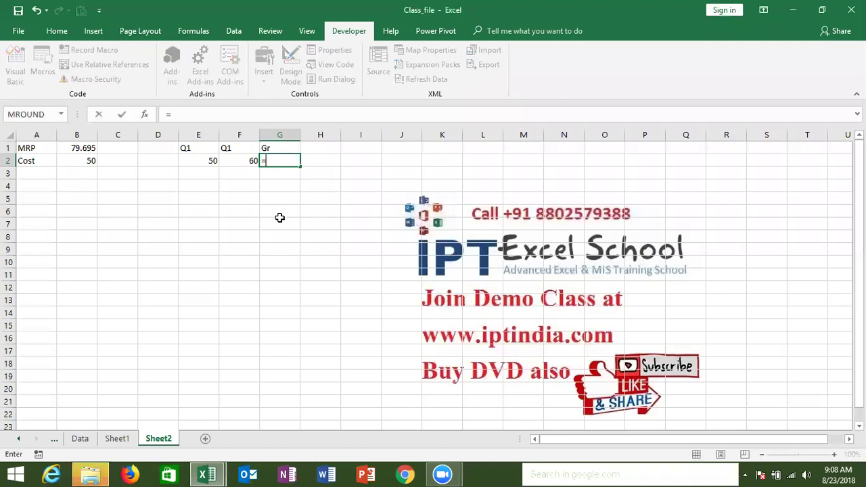
text(gr)
key(Tab)
click(211, 162)
text(,)
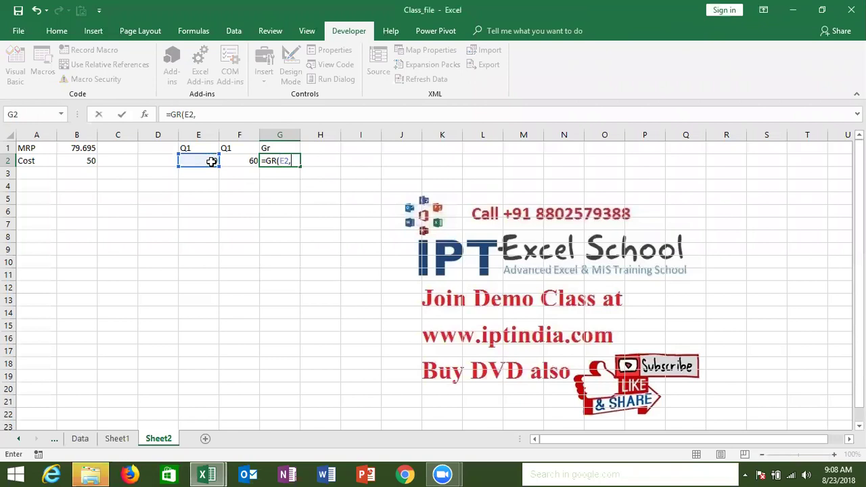
click(233, 161)
key(Return)
key(Up)
key(Right)
key(Right)
key(Right)
key(Left)
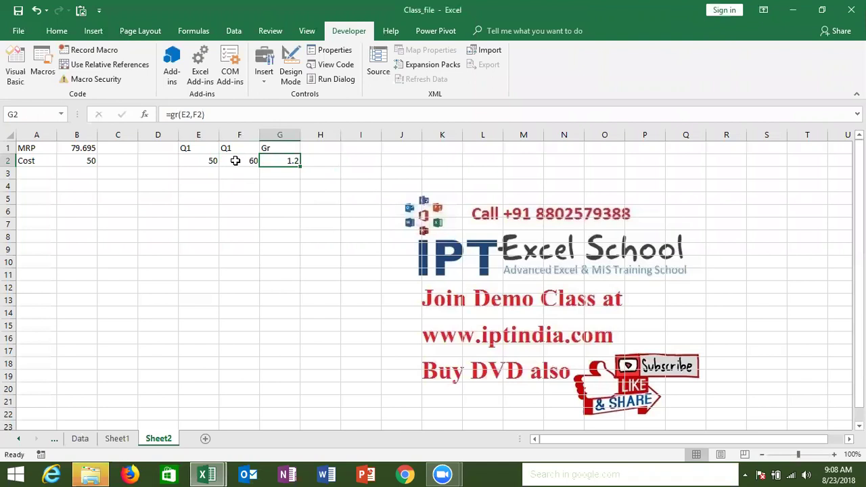
Correct q11 to Q1 in the GR code and re-enter G2 so it shows 0.2.
key(alt+F11)
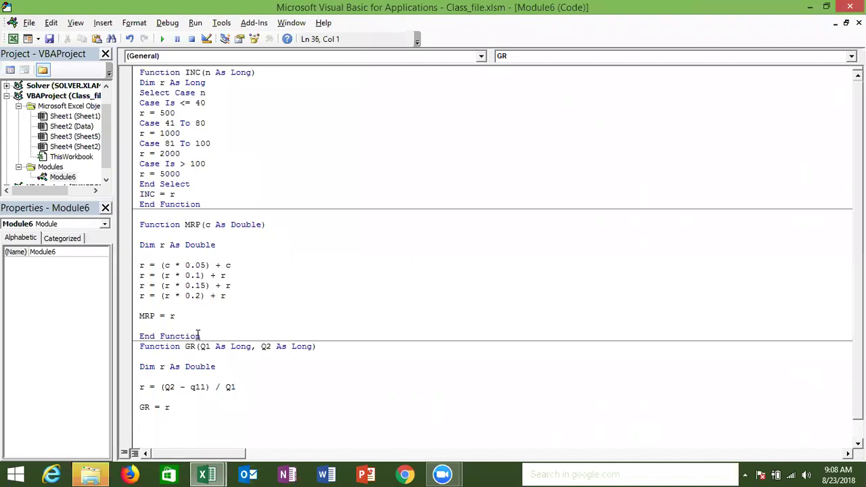
key(alt+F11)
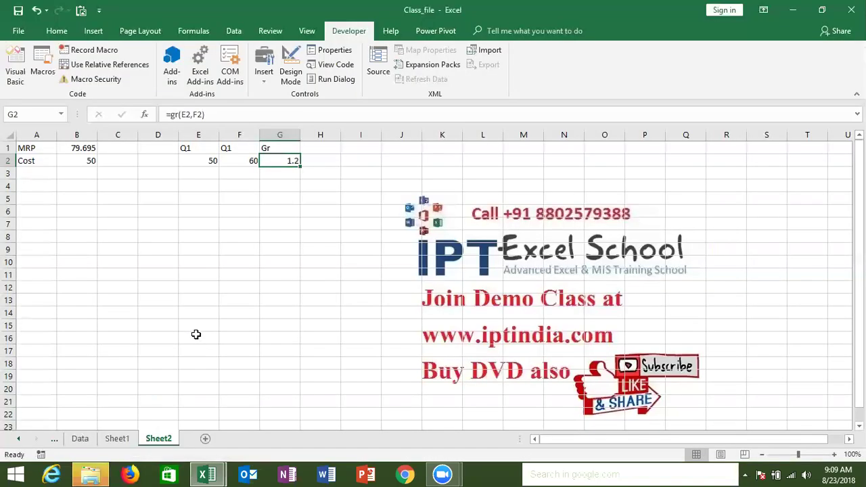
key(alt+F11)
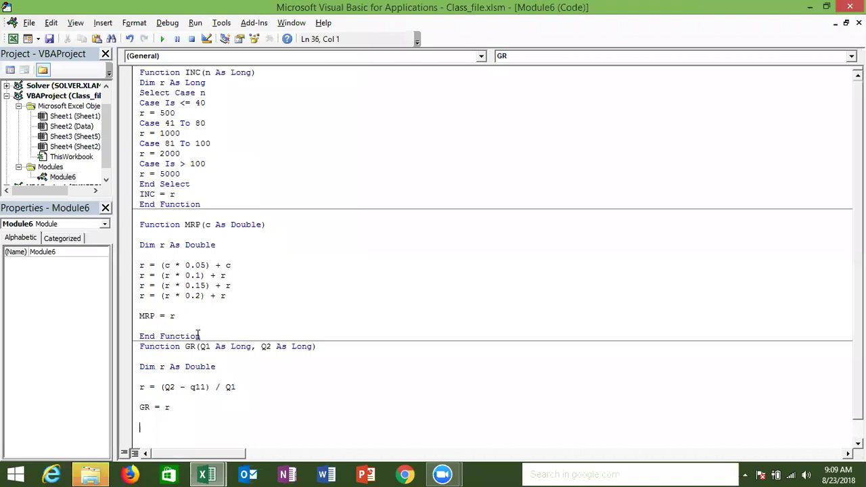
key(Down)
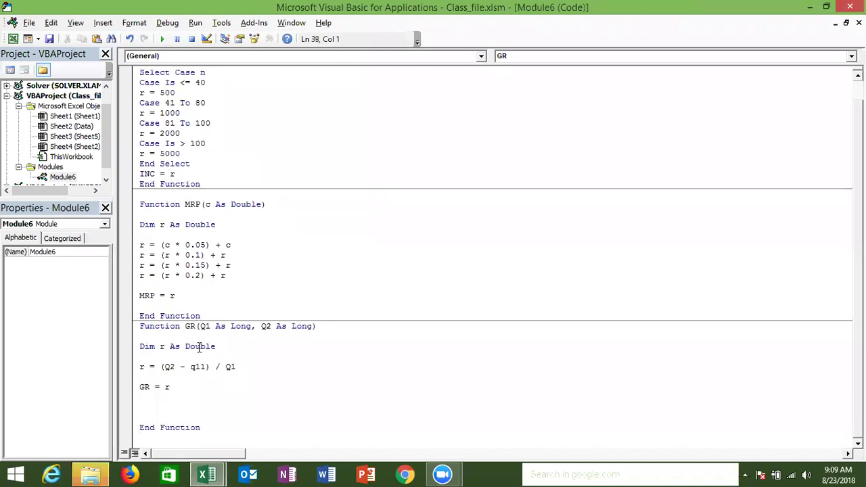
click(204, 366)
key(alt+F11)
double_click(284, 161)
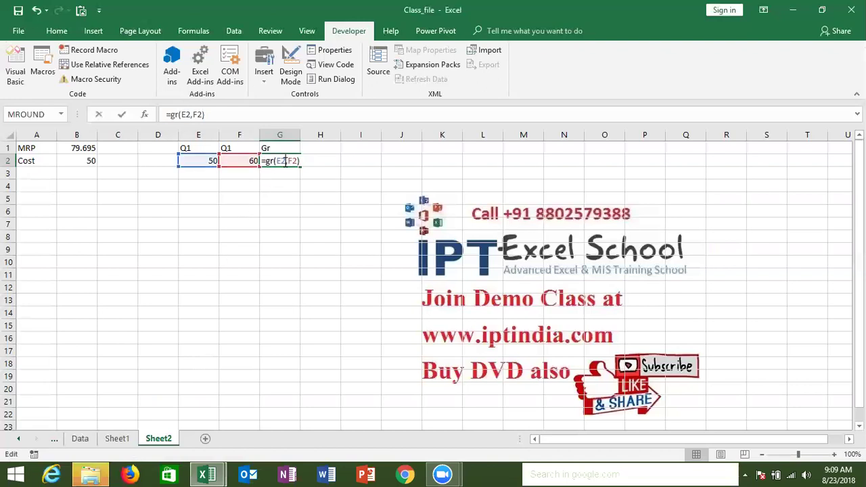
key(Return)
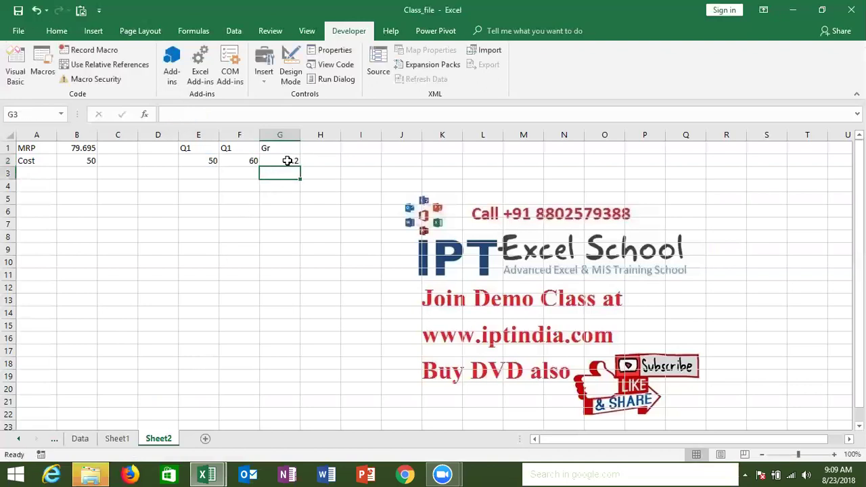
click(287, 160)
Change the return to GR = Format(r, "0.0%") and refresh G2 to show 20.0%.
key(alt+F11)
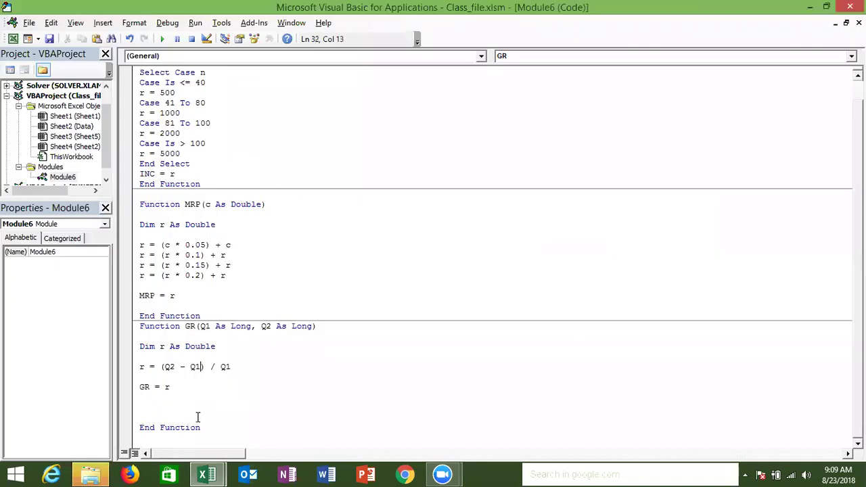
click(165, 386)
text(format ()
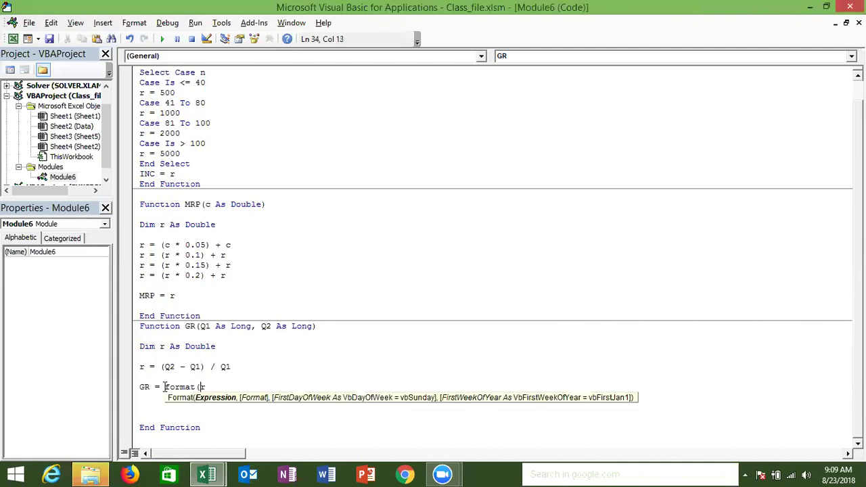
key(Right)
text(,)
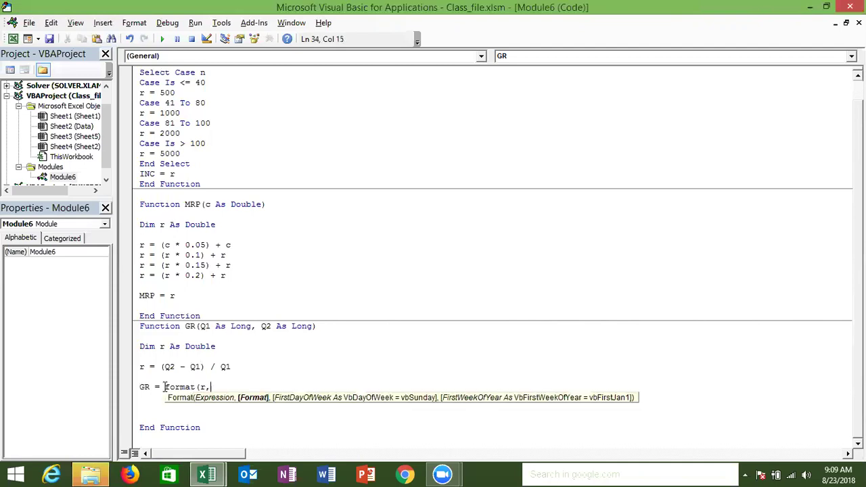
text( "0.0%"))
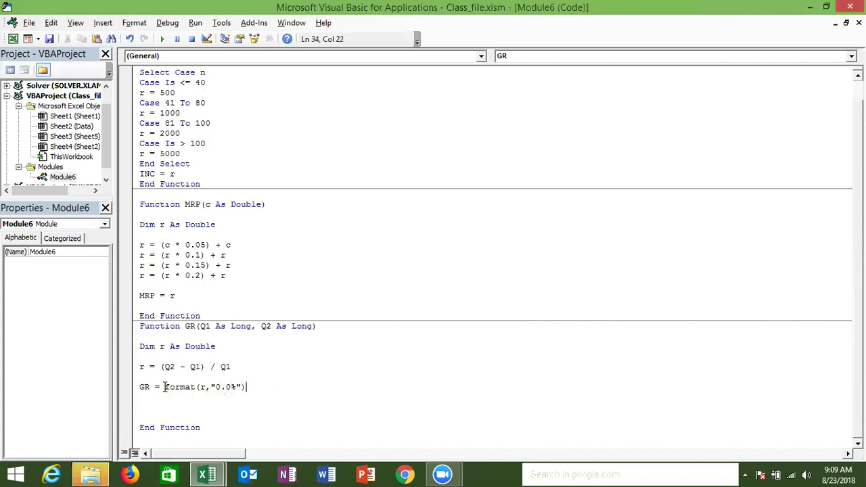
click(163, 406)
key(alt+F11)
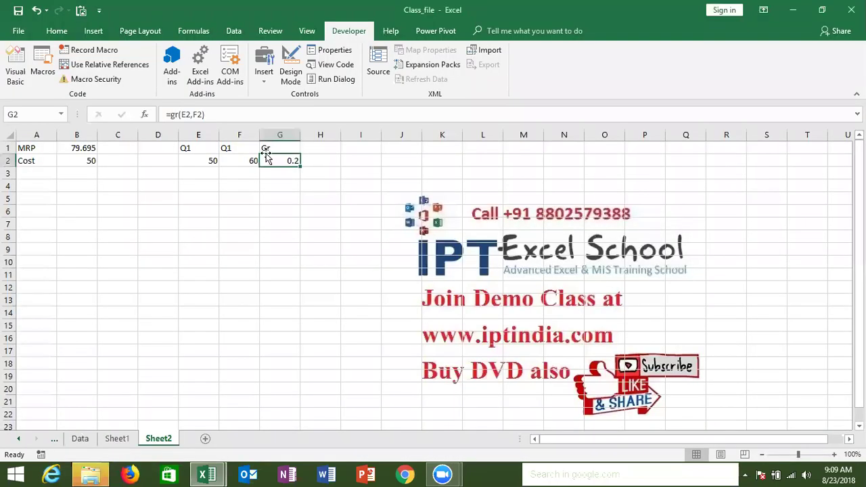
double_click(270, 160)
Confirm G2 showing 20.0%, then select and copy all of Module6's function code.
key(Return)
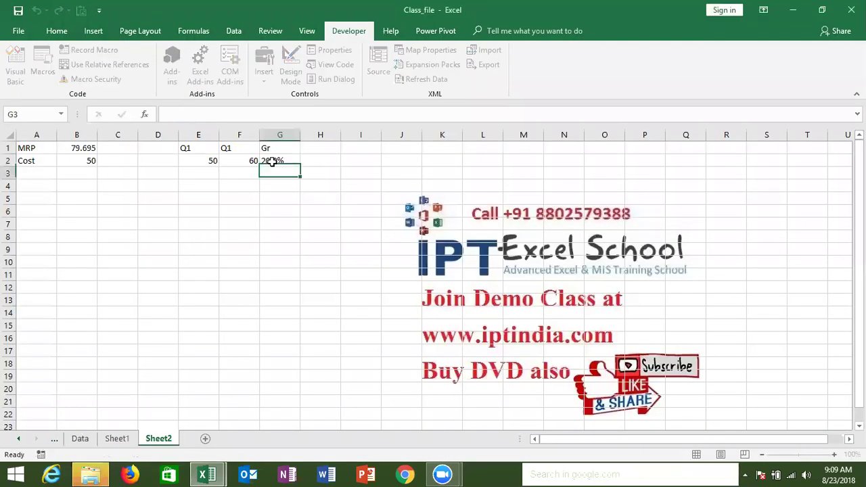
click(202, 245)
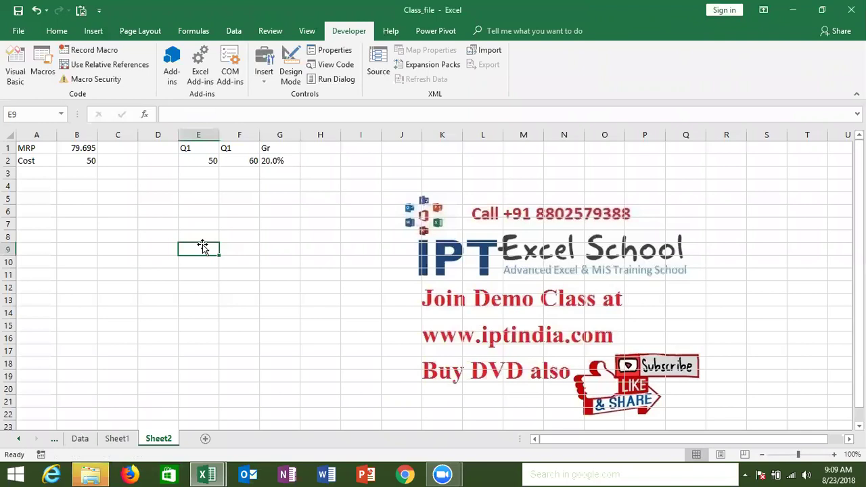
key(alt+F11)
key(ctrl+a)
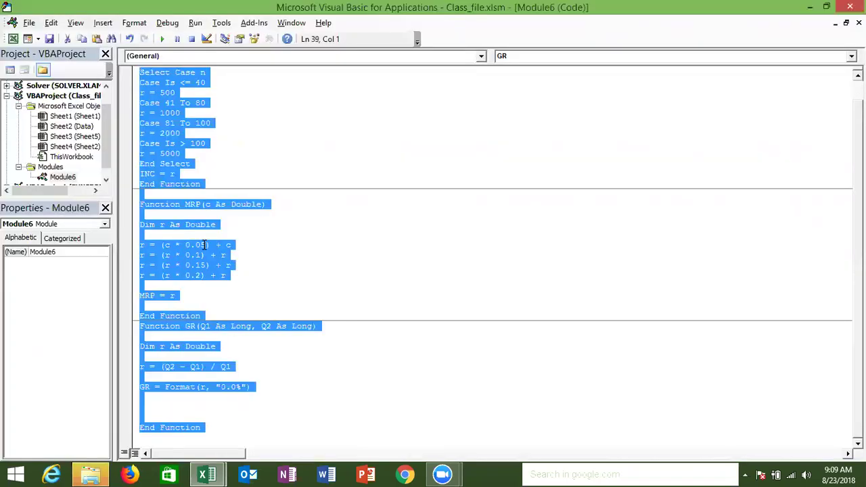
key(alt+F11)
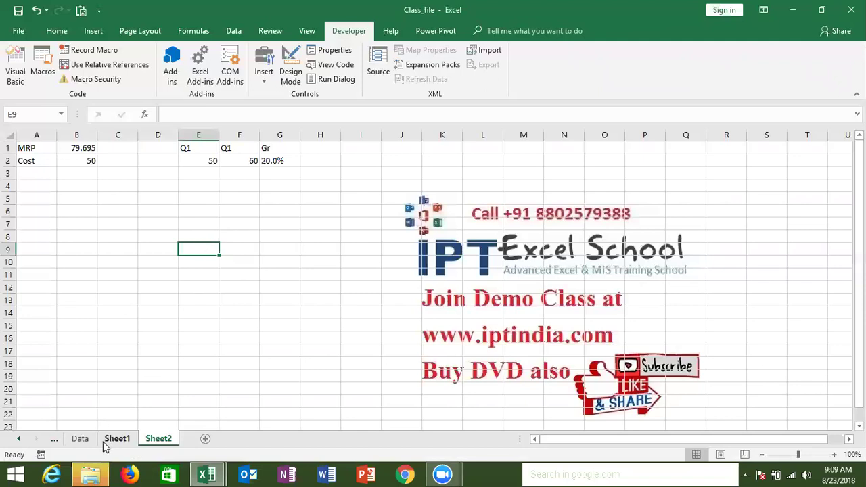
Paste the function code into Sheet1 starting at G2, and group Sheet2 with Sheet1.
click(111, 441)
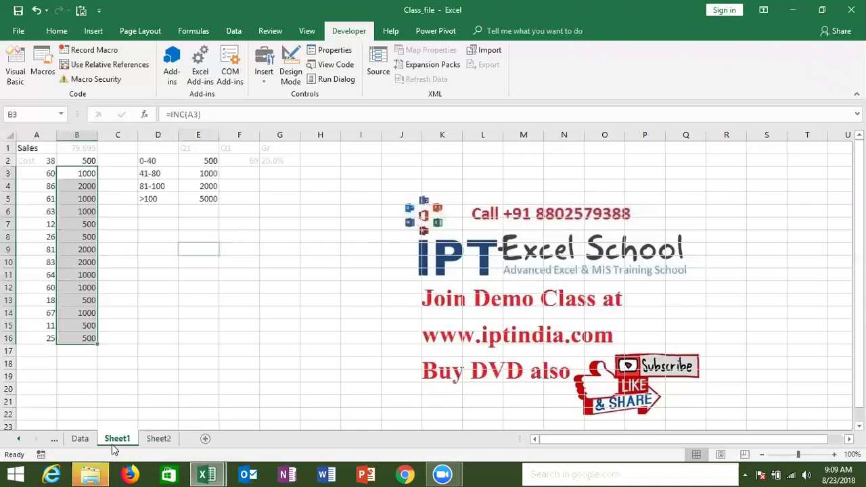
click(246, 162)
click(275, 159)
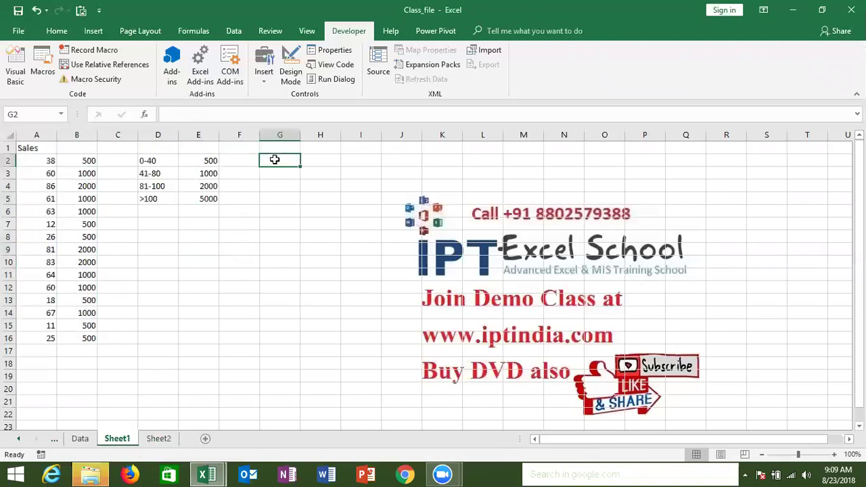
key(ctrl+v)
click(233, 234)
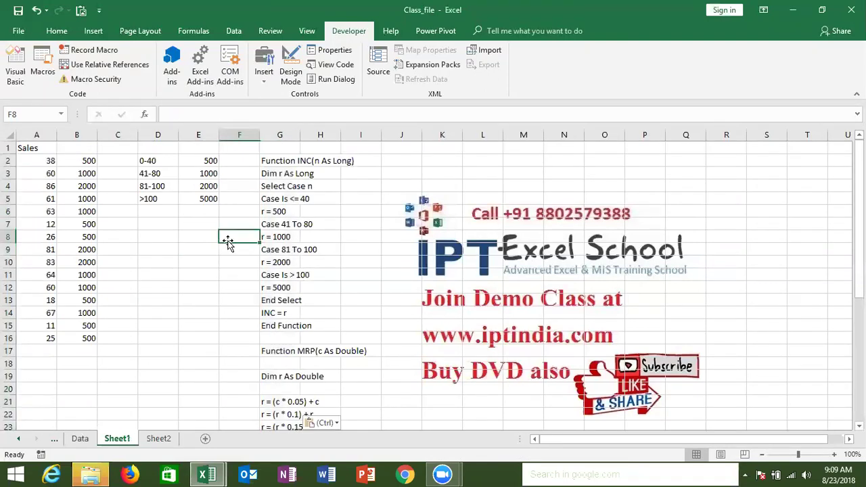
ctrl+click(151, 440)
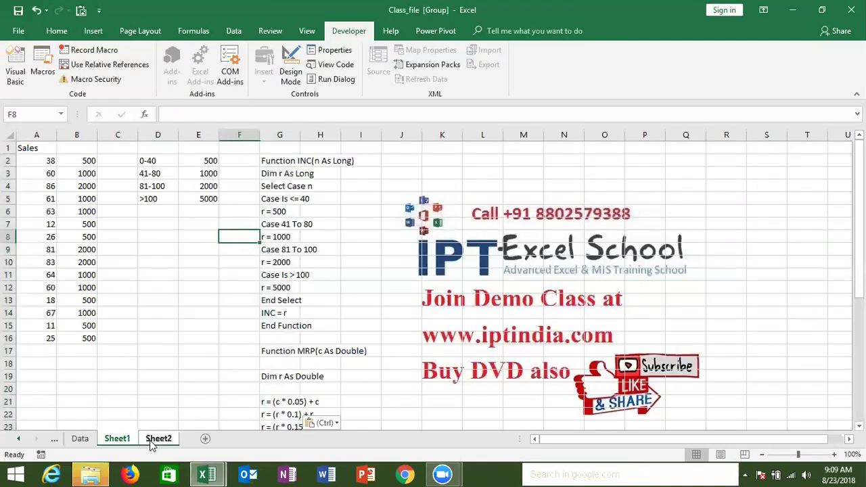
Copy the grouped sheets to (new book) with Create a copy ticked, then return to Class_file.
right_click(150, 439)
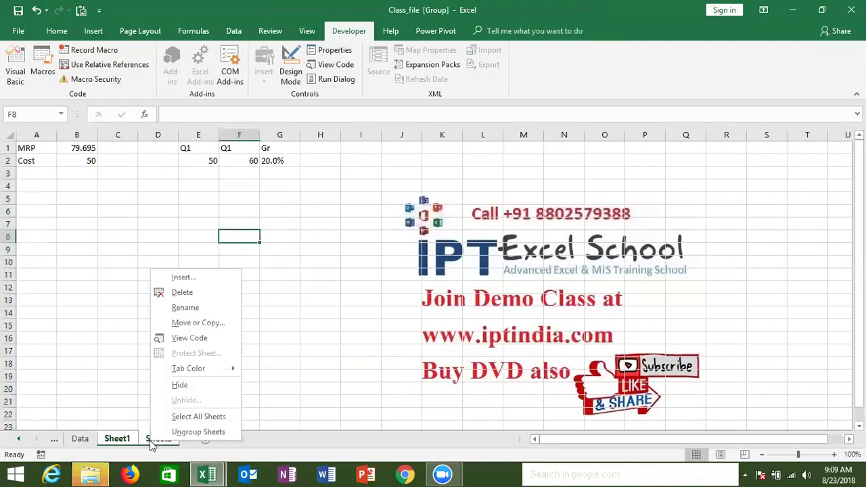
click(191, 323)
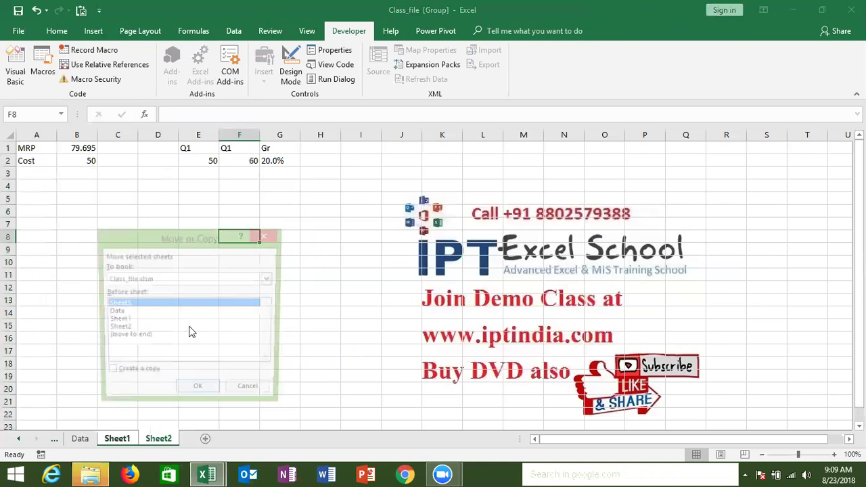
click(147, 374)
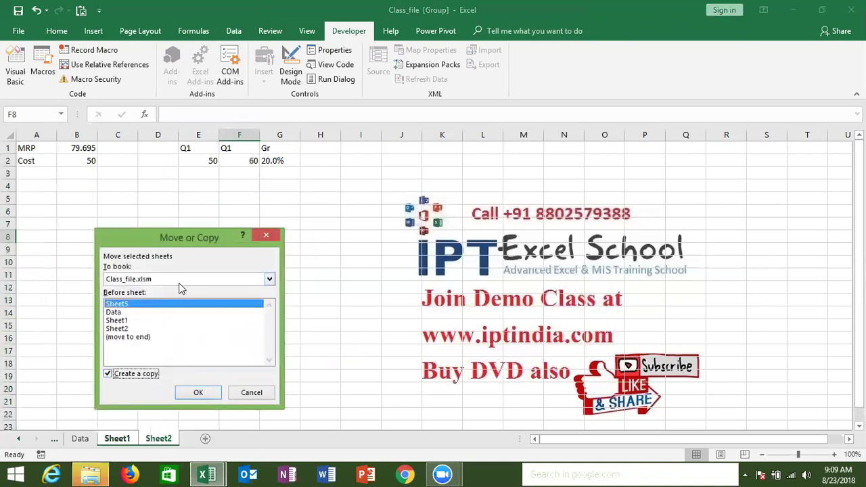
click(178, 279)
click(178, 288)
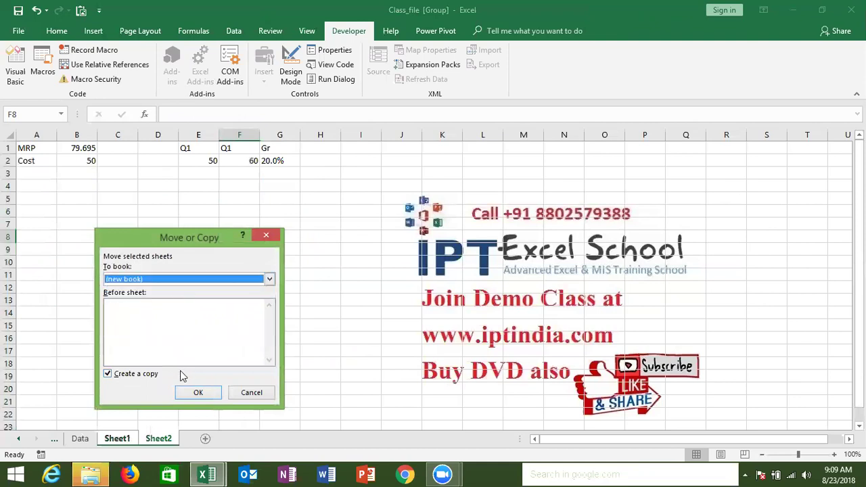
click(187, 392)
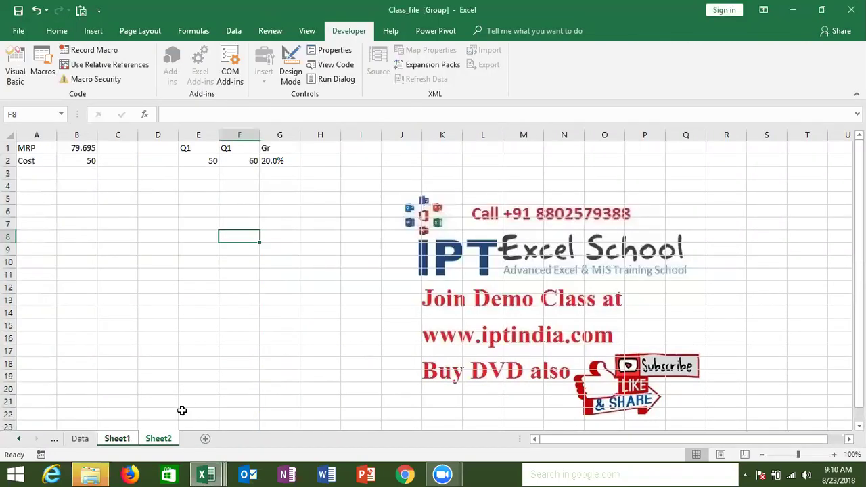
key(alt+Tab)
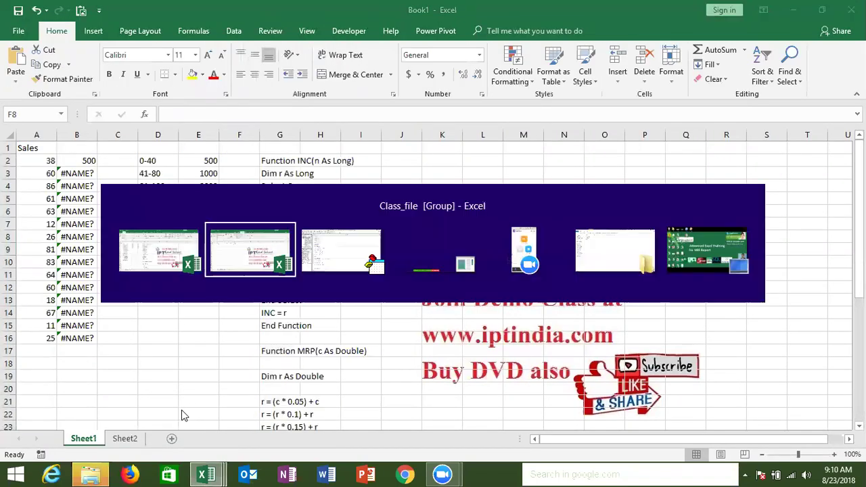
key(alt+Tab)
key(alt+Tab)
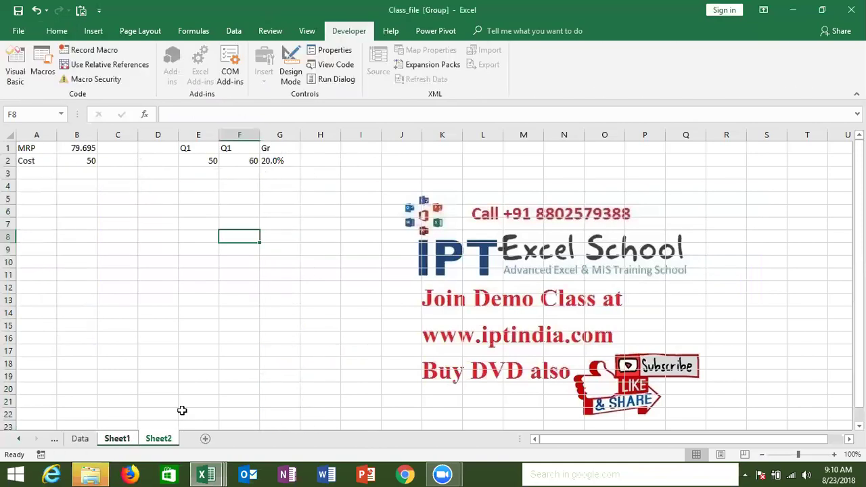
click(206, 473)
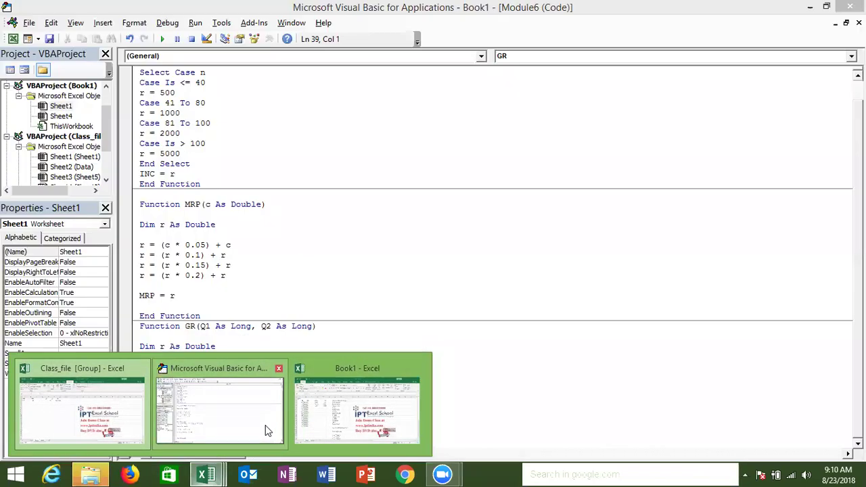
click(220, 406)
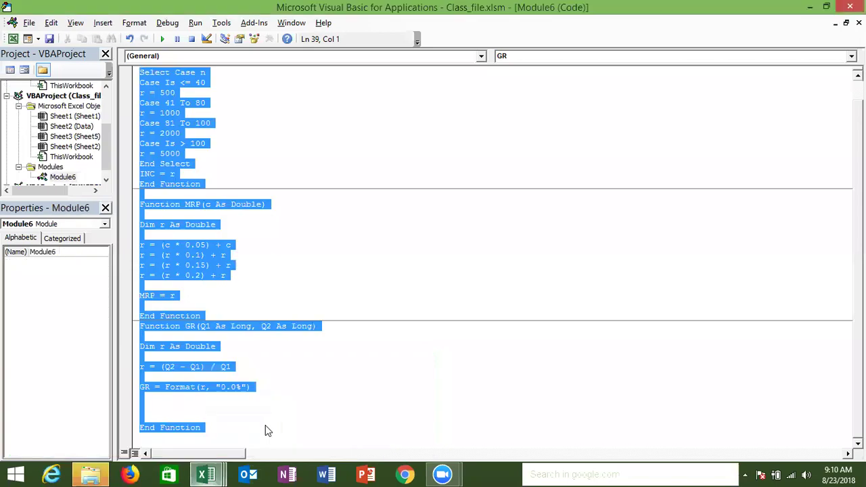
click(231, 302)
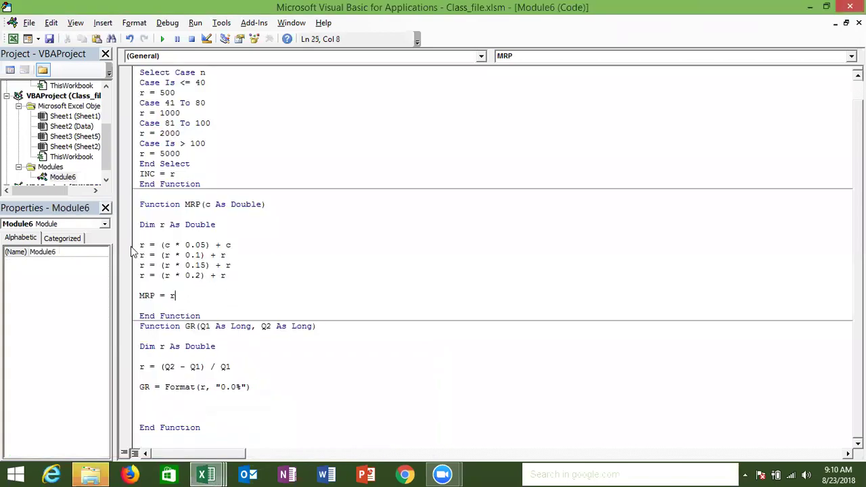
mouse_move(204, 205)
mouse_down()
mouse_move(261, 214)
mouse_move(261, 207)
mouse_up()
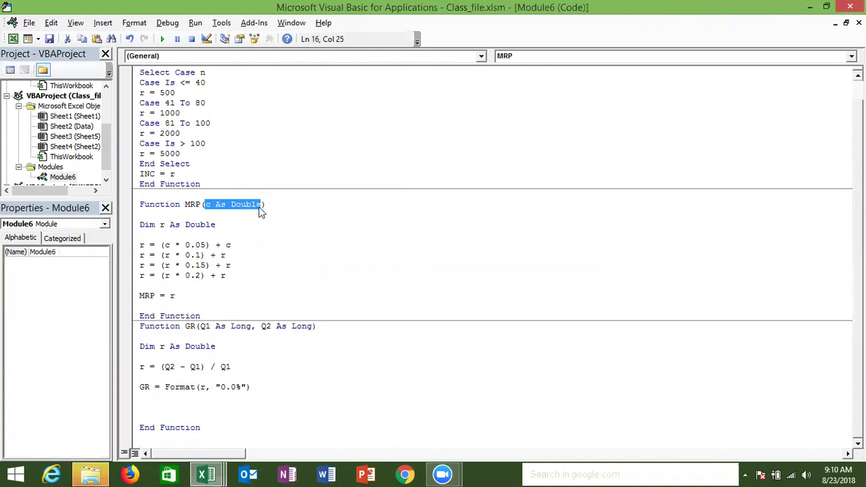
key(alt+F11)
click(86, 170)
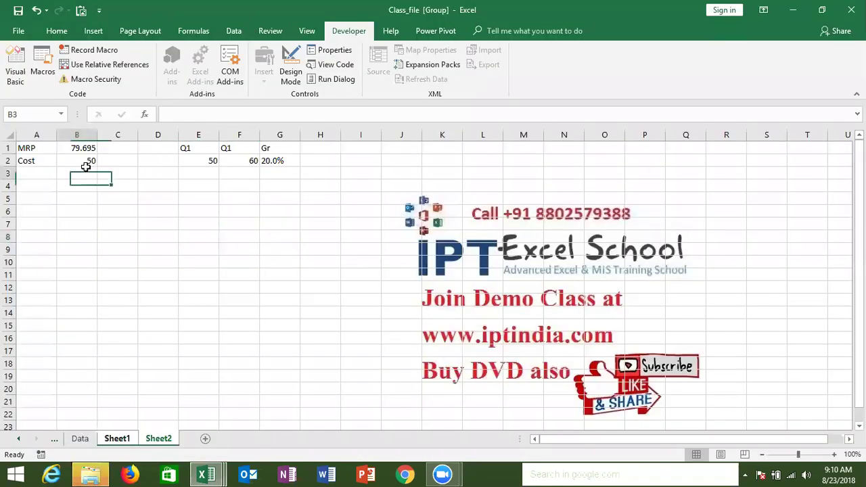
click(86, 162)
click(88, 148)
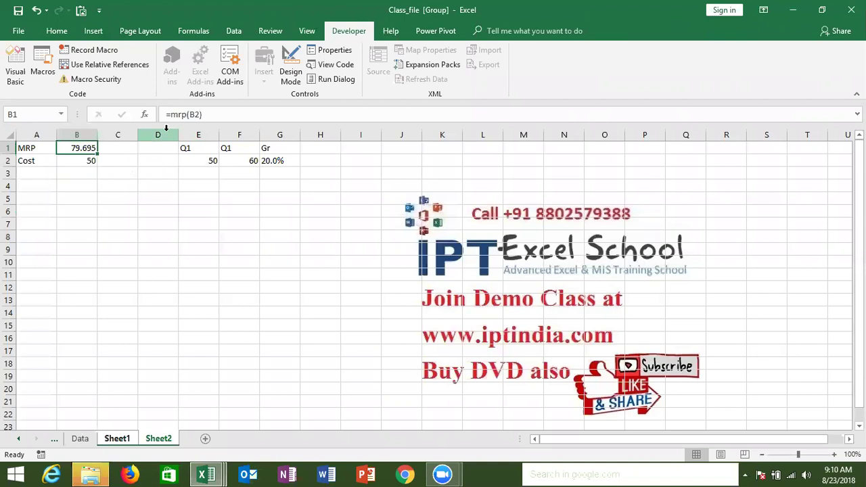
click(86, 161)
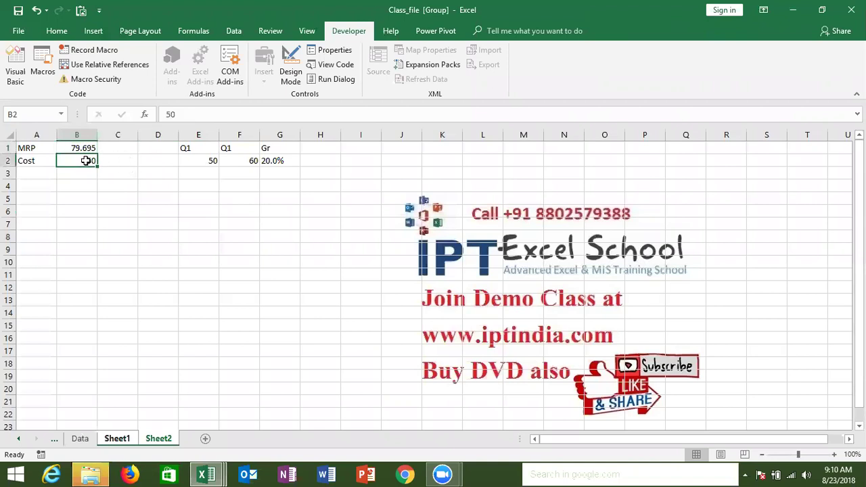
key(alt+F11)
click(214, 219)
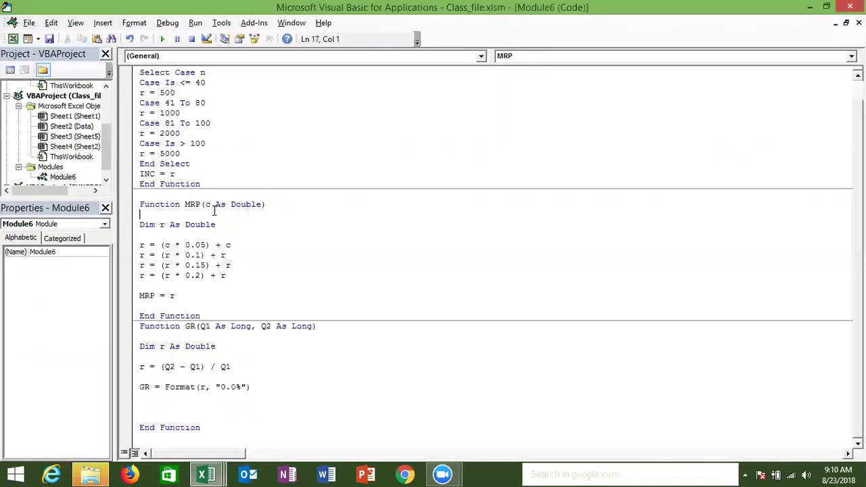
drag(211, 205, 207, 208)
click(145, 245)
mouse_move(160, 245)
mouse_down()
mouse_move(230, 245)
mouse_move(134, 248)
mouse_up()
double_click(142, 255)
mouse_move(163, 255)
mouse_down()
mouse_move(204, 255)
mouse_move(160, 256)
mouse_up()
drag(231, 265, 164, 265)
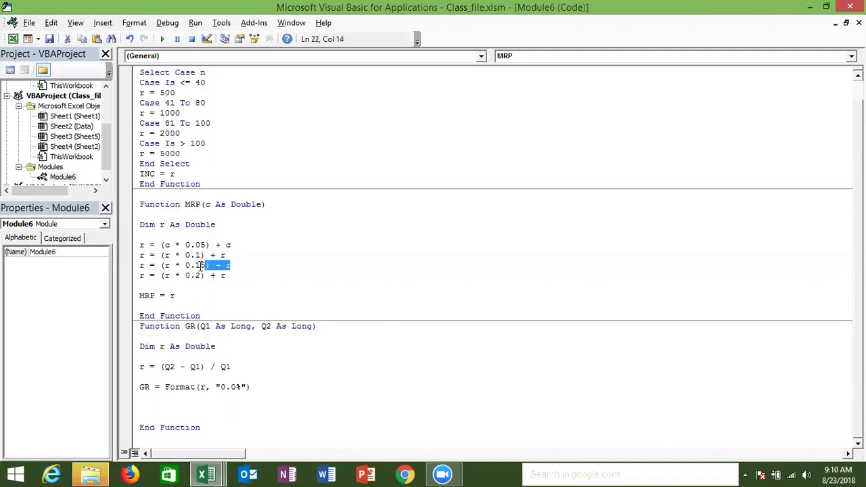
drag(235, 275, 163, 275)
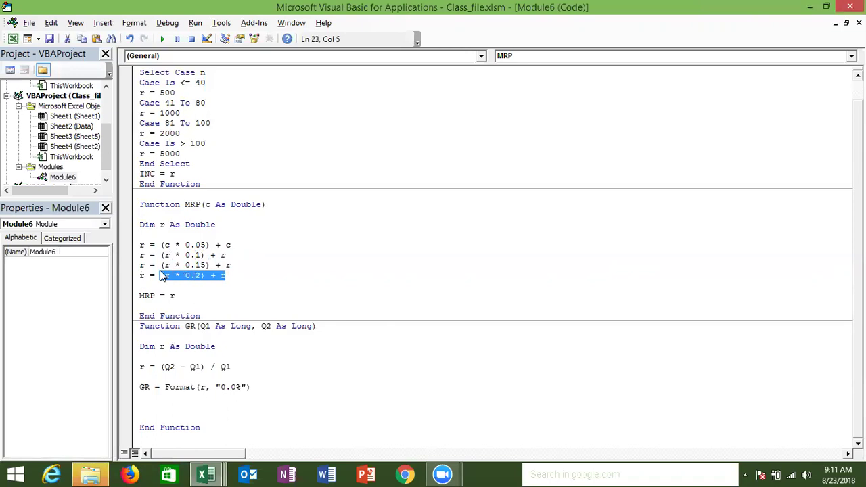
key(ctrl+a)
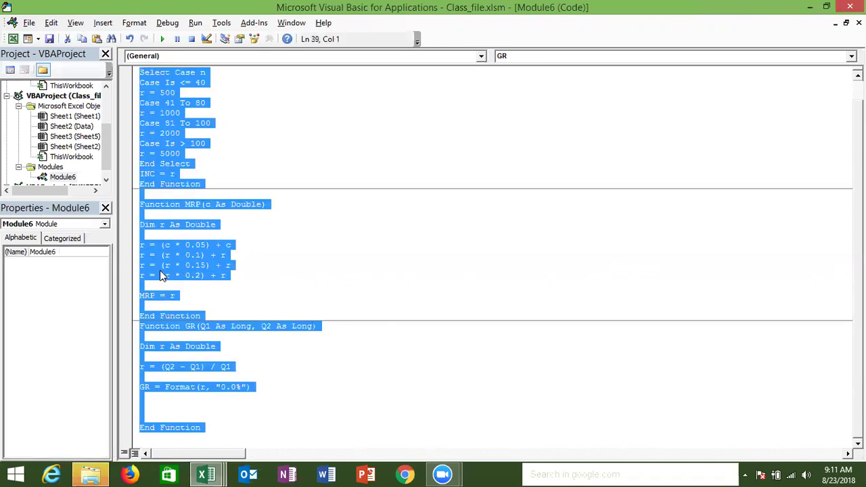
key(alt+F11)
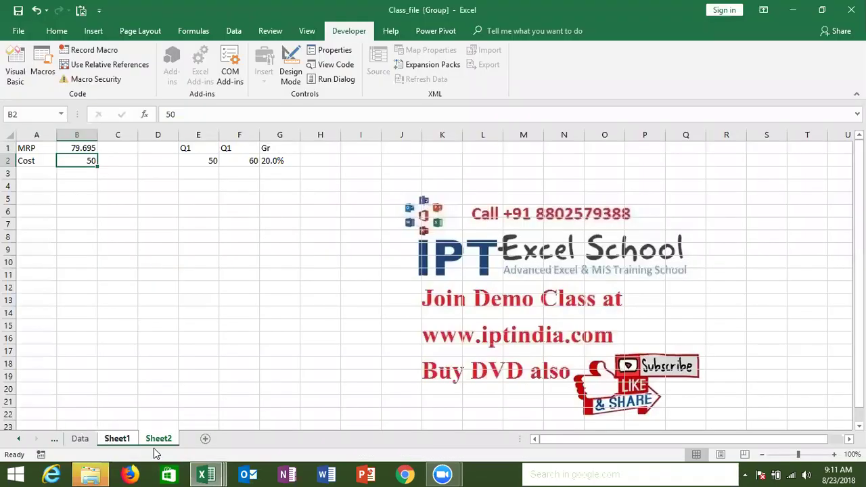
From cell D18 on the Data sheet, save the workbook as 'VBA Function -1' in D:\DVD\VBA.
click(119, 438)
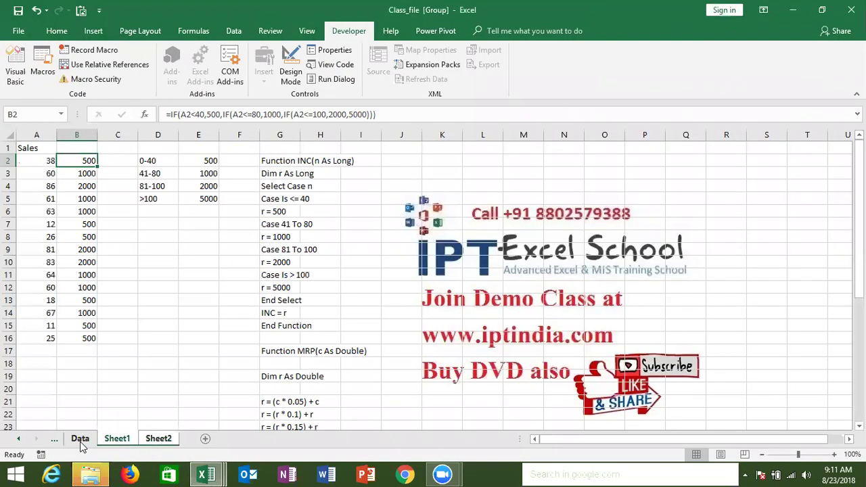
click(144, 363)
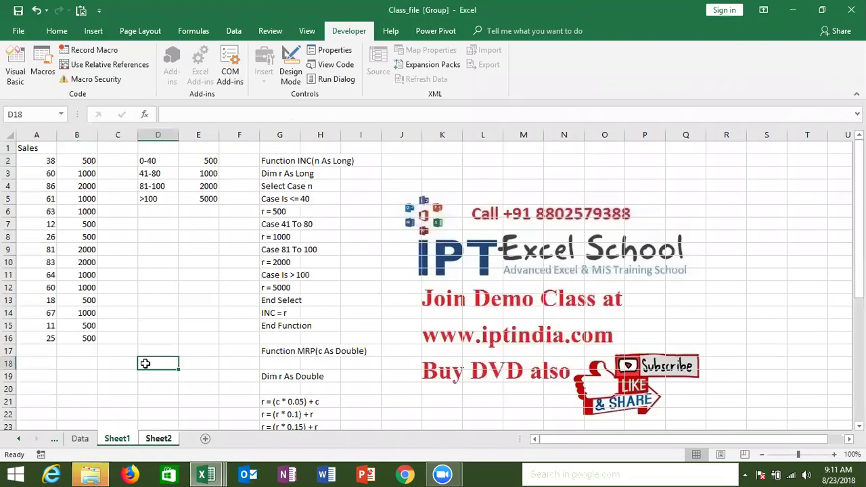
click(20, 37)
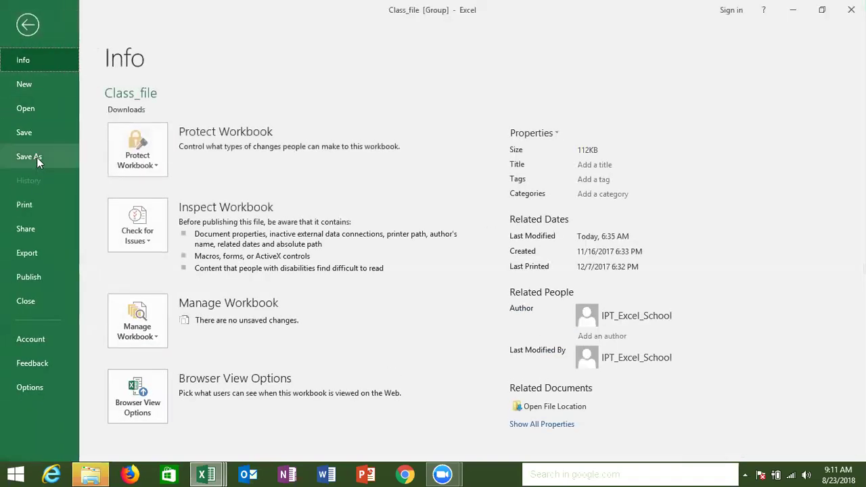
click(37, 157)
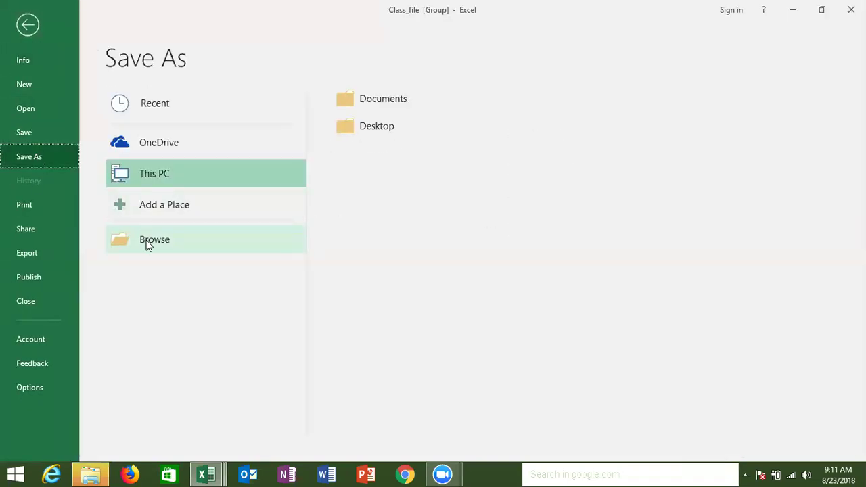
click(150, 244)
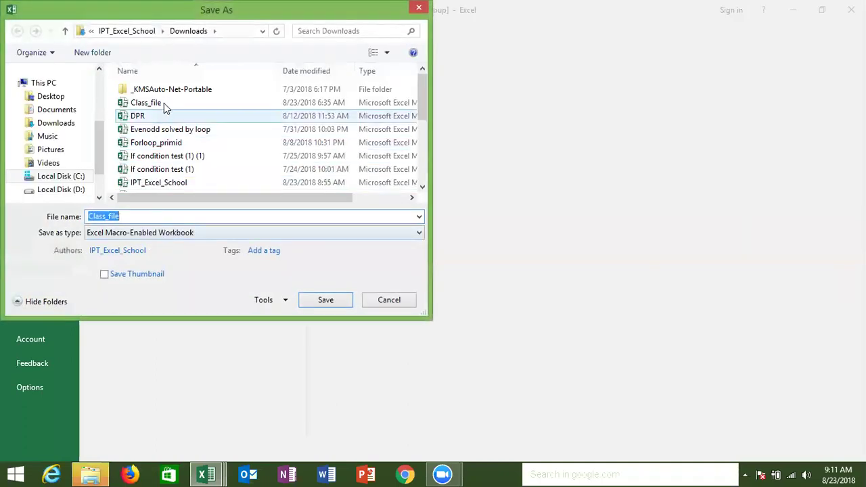
click(68, 190)
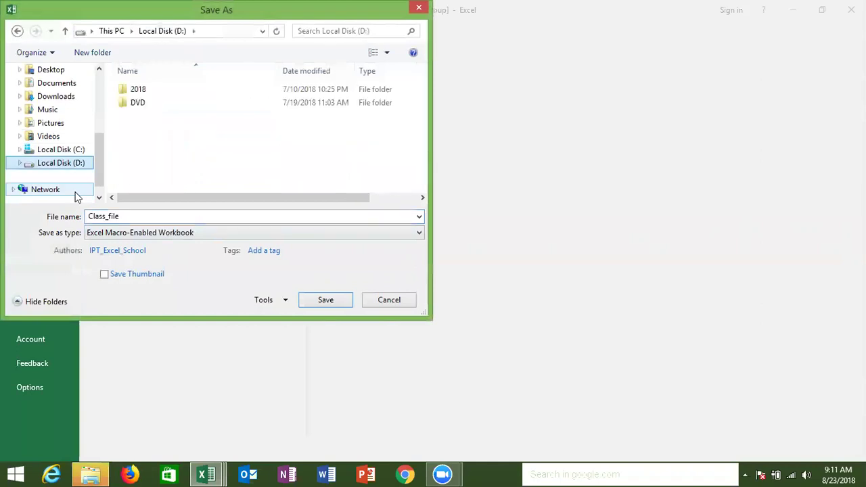
double_click(133, 104)
click(139, 147)
double_click(138, 147)
double_click(92, 217)
text(VBA Function -1)
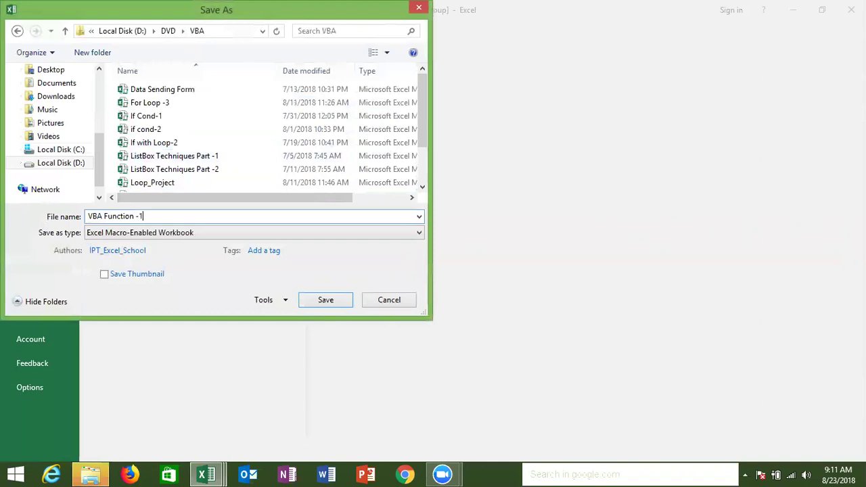
click(324, 300)
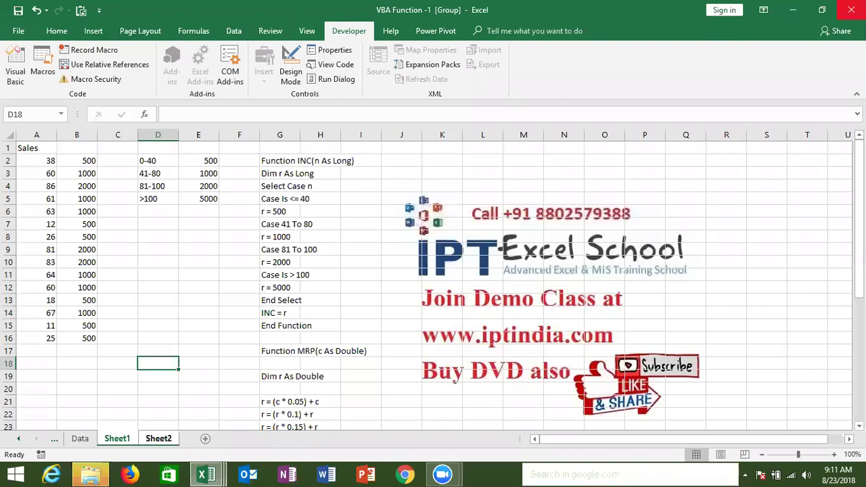
Close the VBA Function -1 workbook, then close Book1 with Don't Save.
click(851, 9)
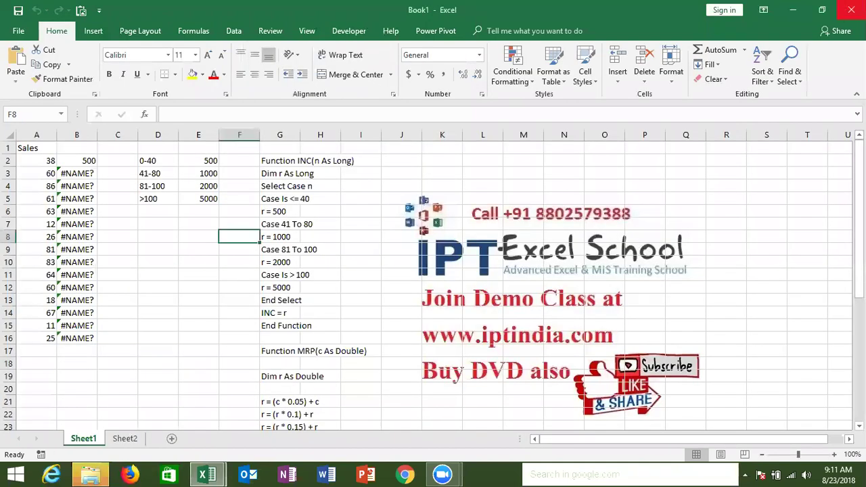
click(851, 9)
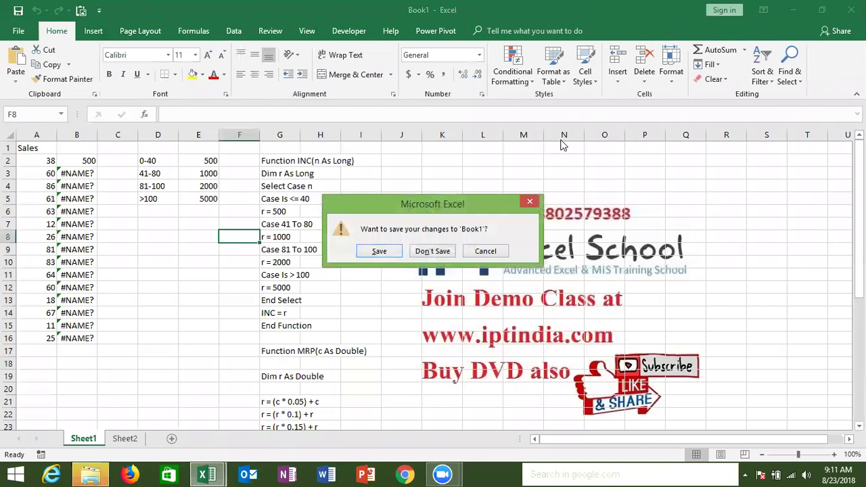
click(448, 252)
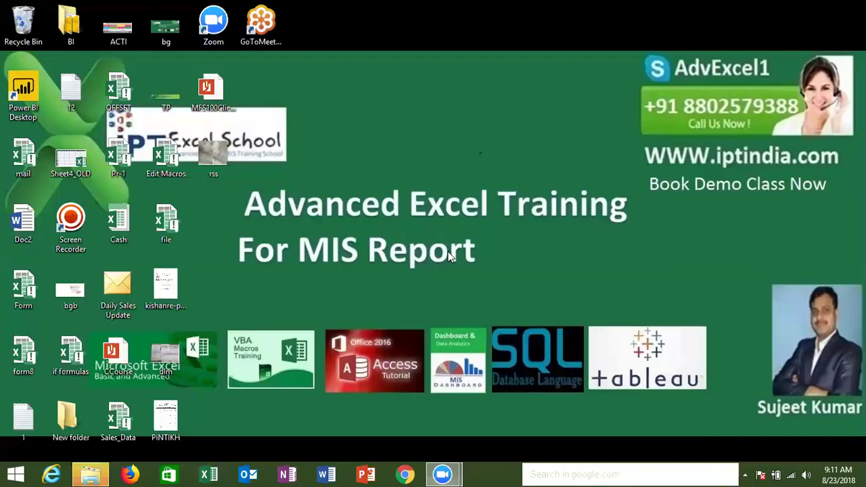